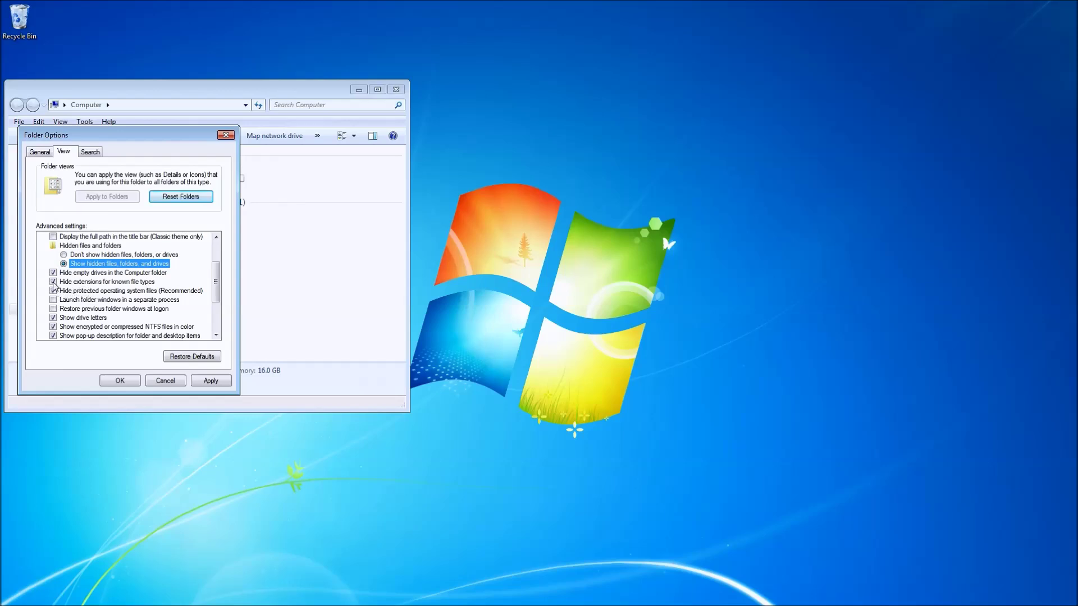
Step: Turn off hiding of extensions for known file types, apply the change and close Folder Options
click(54, 281)
click(211, 381)
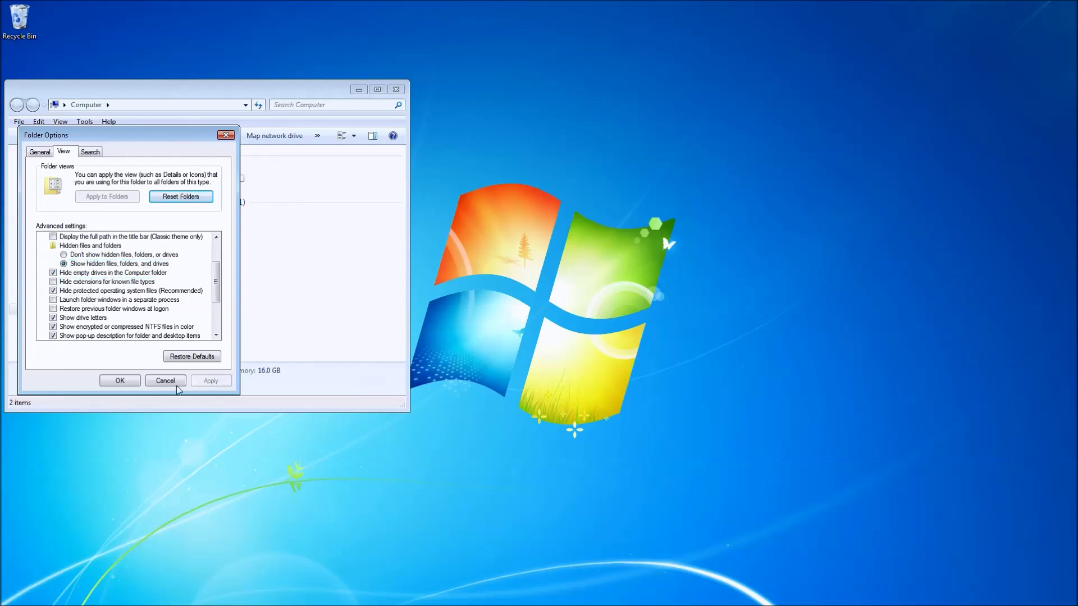
click(120, 381)
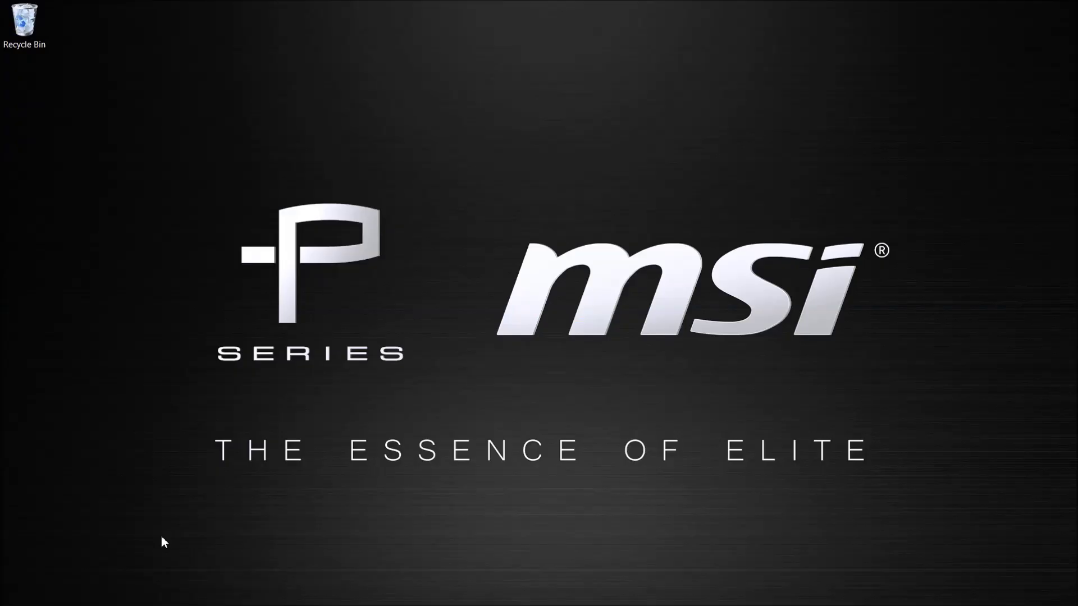
Step: Open a This PC file window and bring up the advanced view settings in its Folder Options
mouse_move(93, 600)
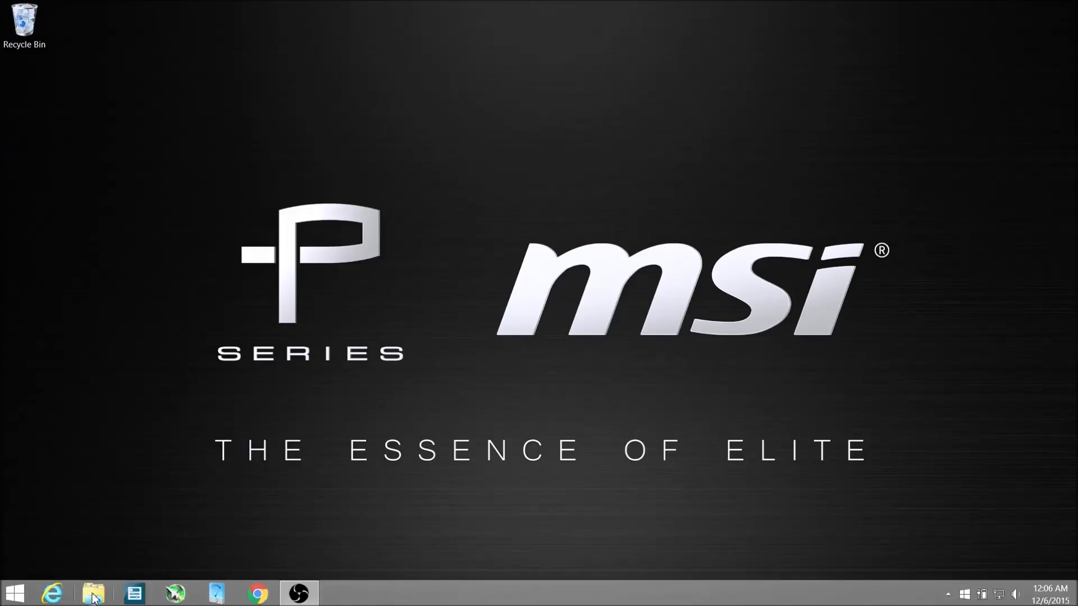
click(92, 596)
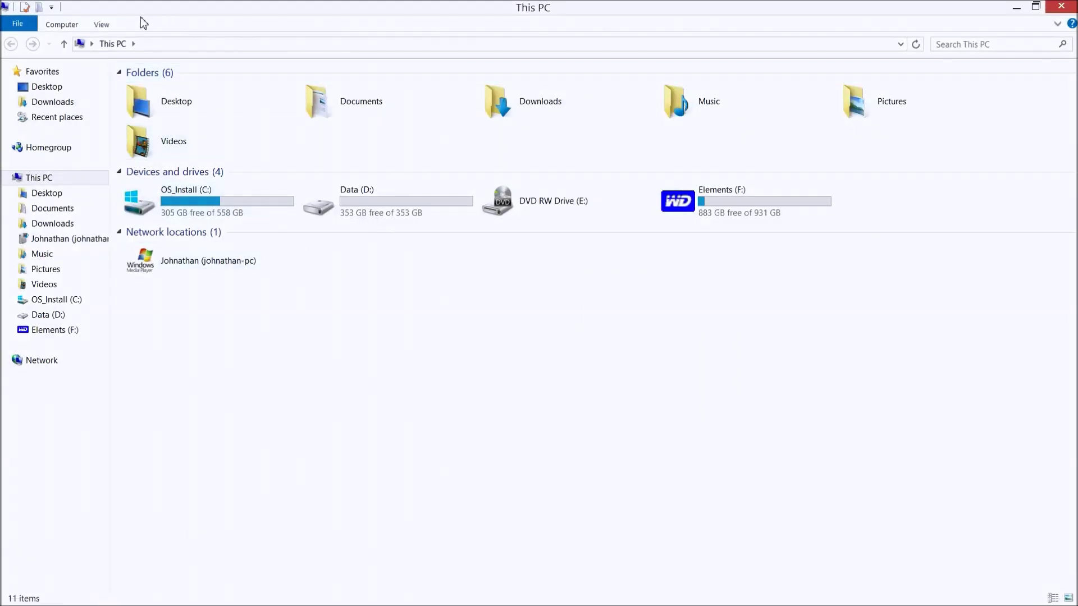
click(101, 24)
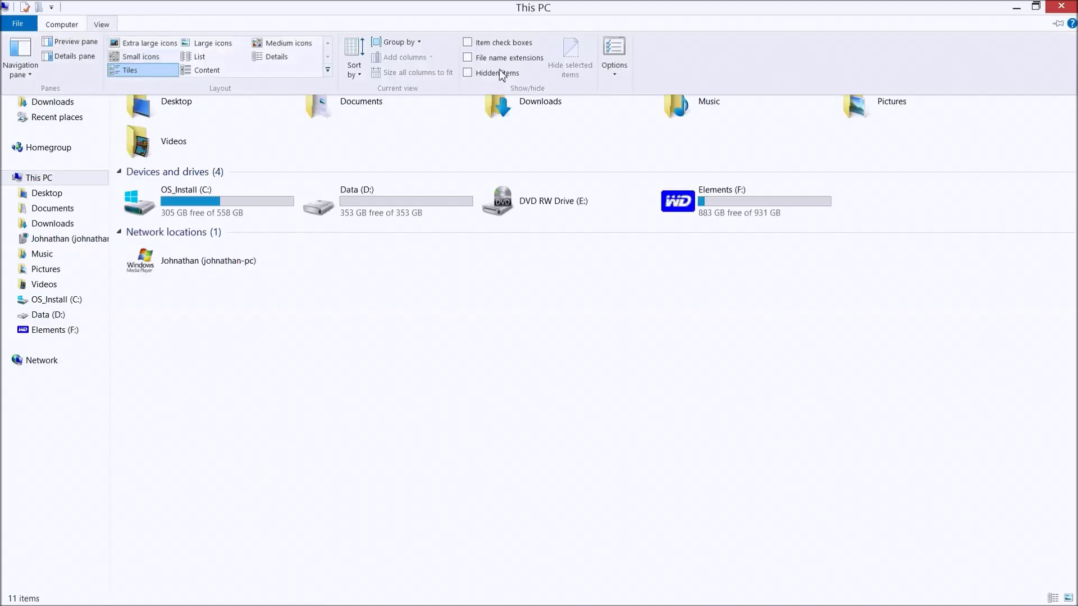
click(615, 72)
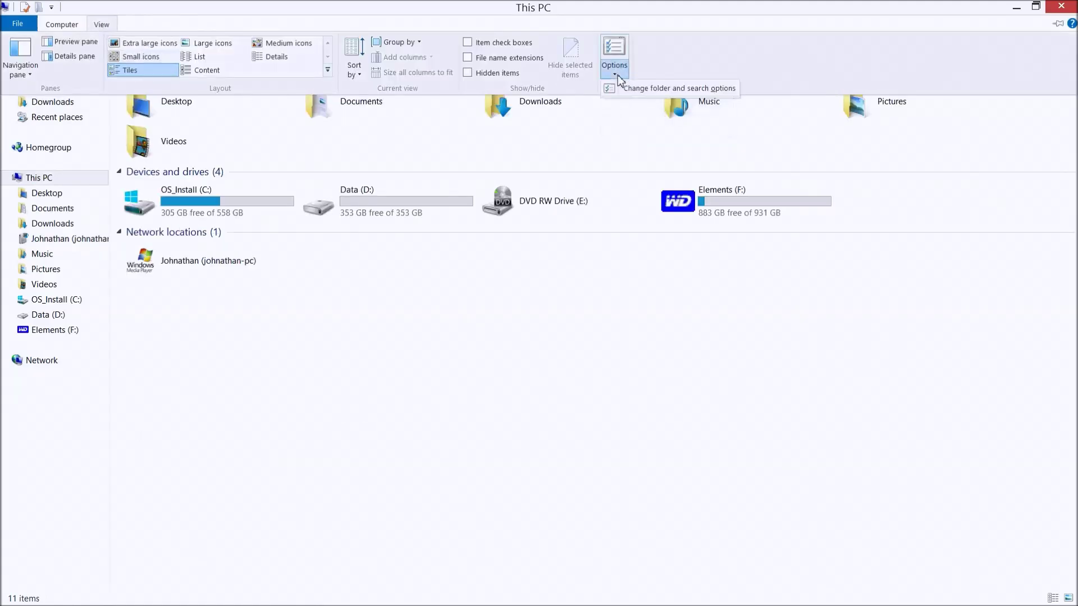
click(662, 91)
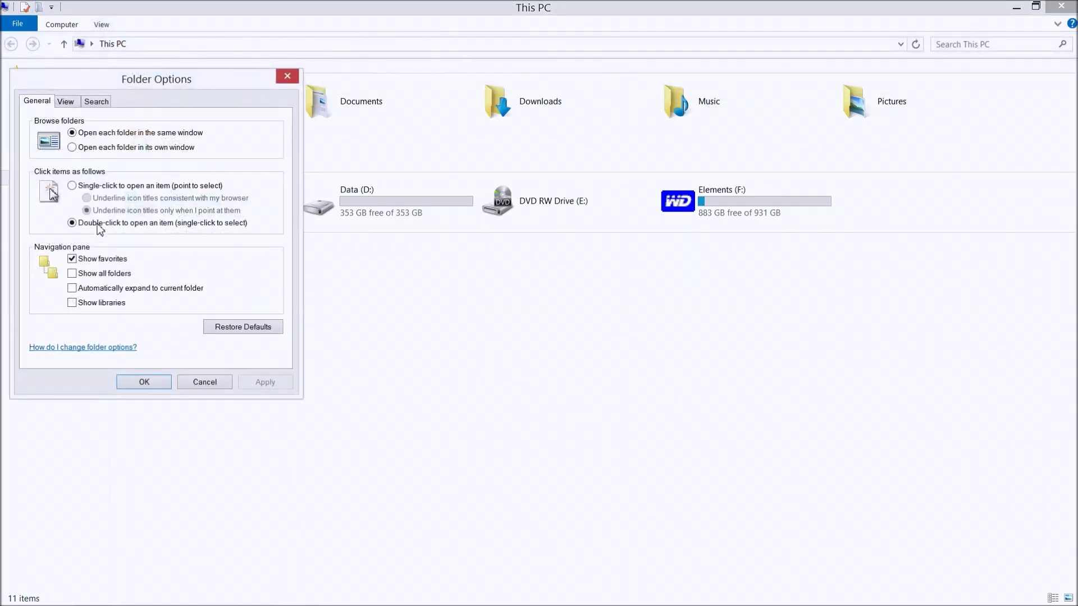
click(67, 101)
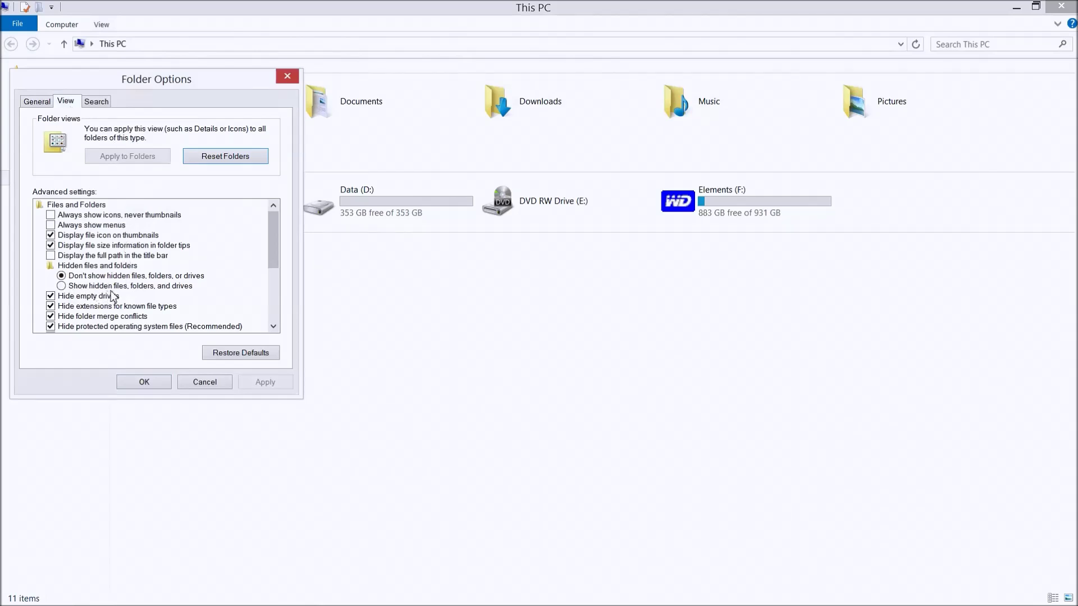
Step: Show hidden files, folders, and drives, turn off hiding of extensions for known file types, and apply both settings
click(62, 286)
drag(273, 267, 275, 284)
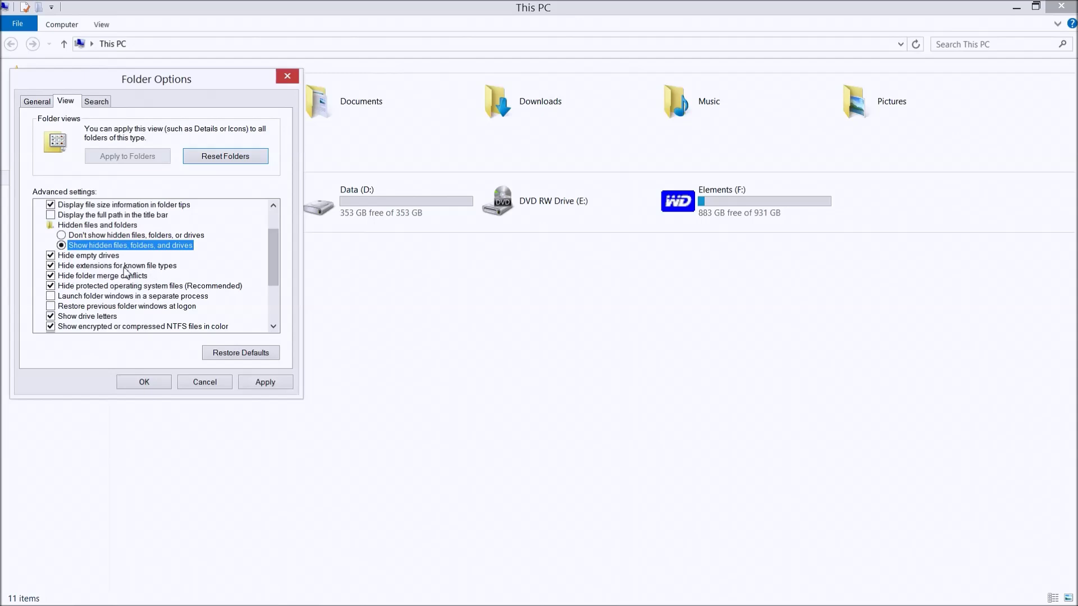
click(51, 266)
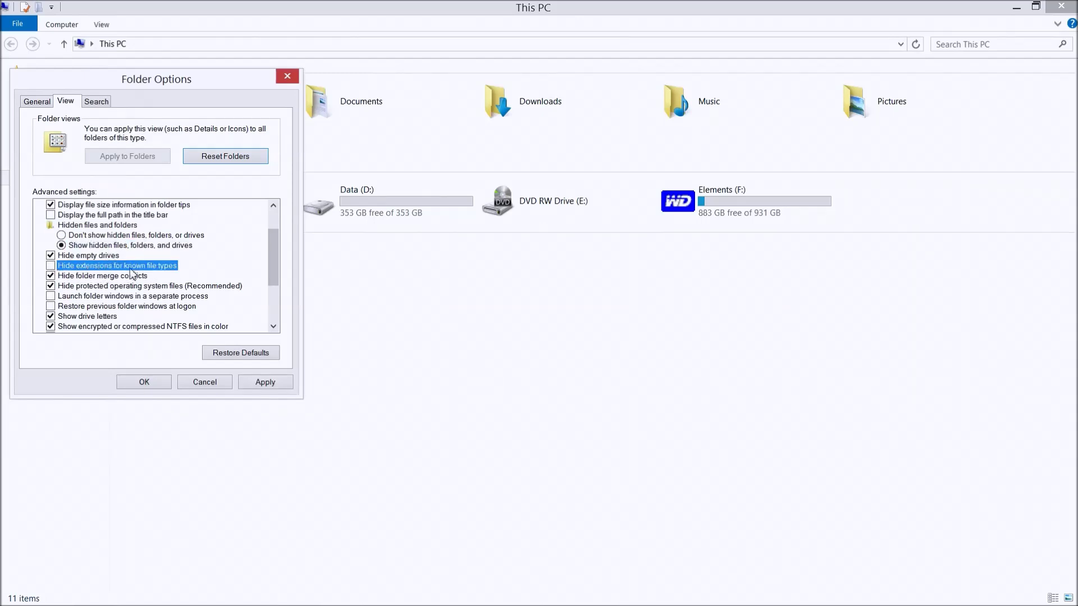
click(262, 384)
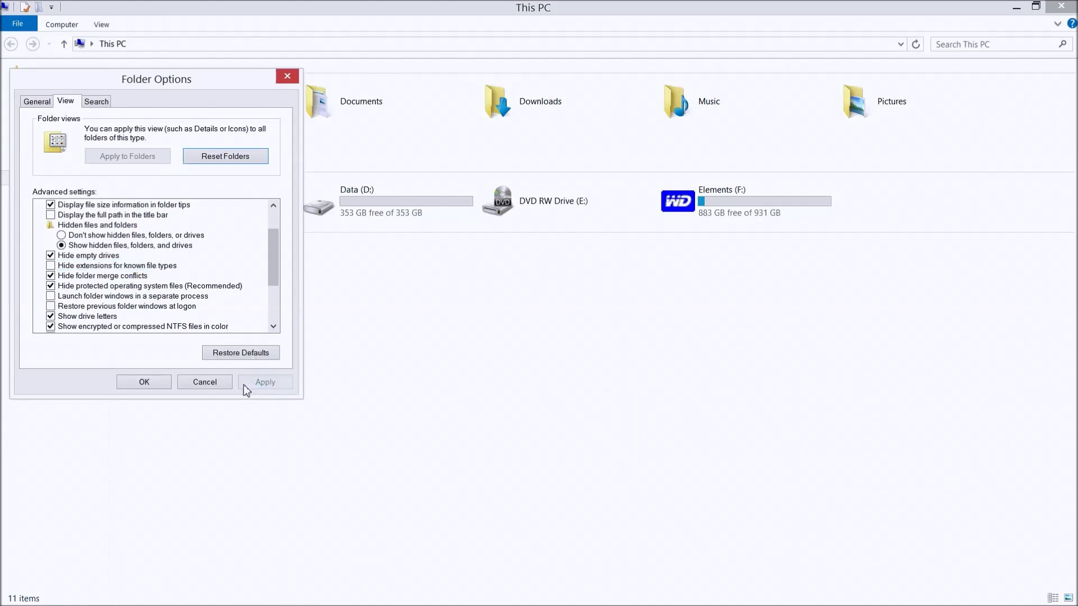
click(144, 382)
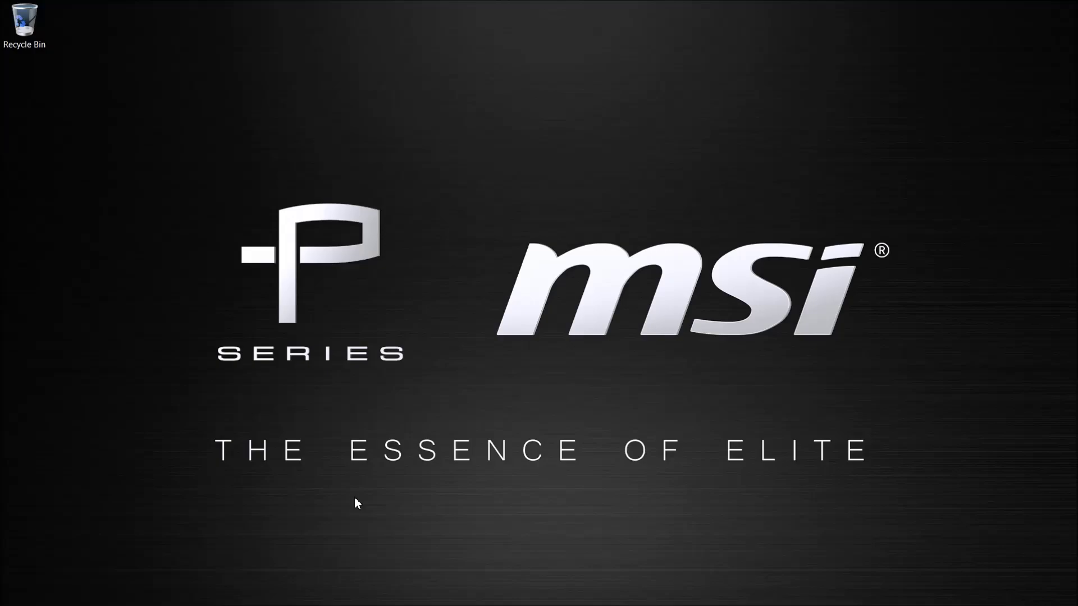
Step: Open the My Battle for Middle-earth Files folder under AppData\Roaming in the user's profile folder on drive C
key(super+e)
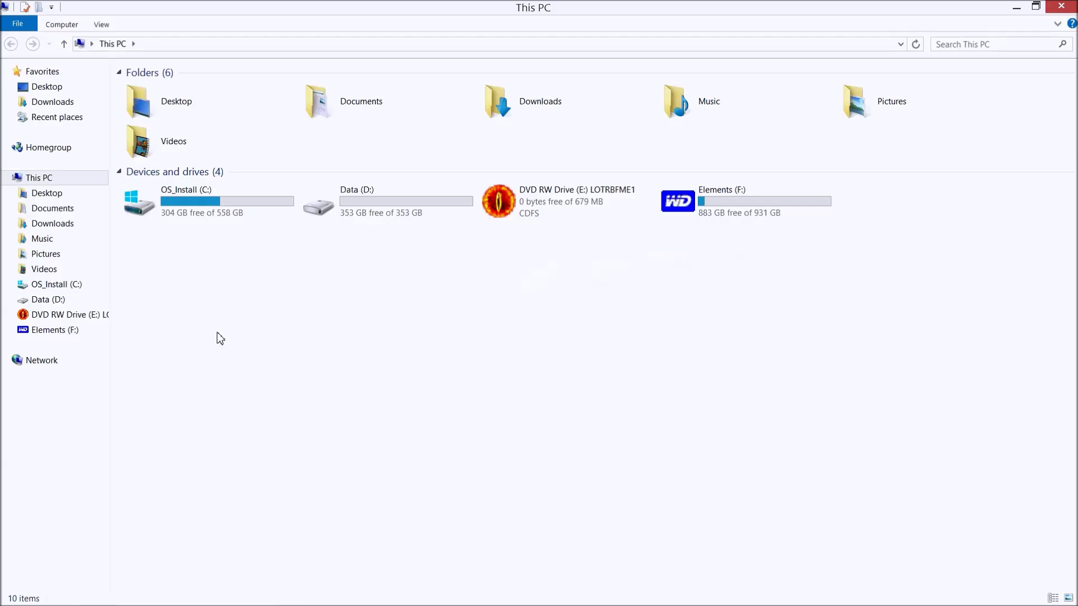
double_click(210, 216)
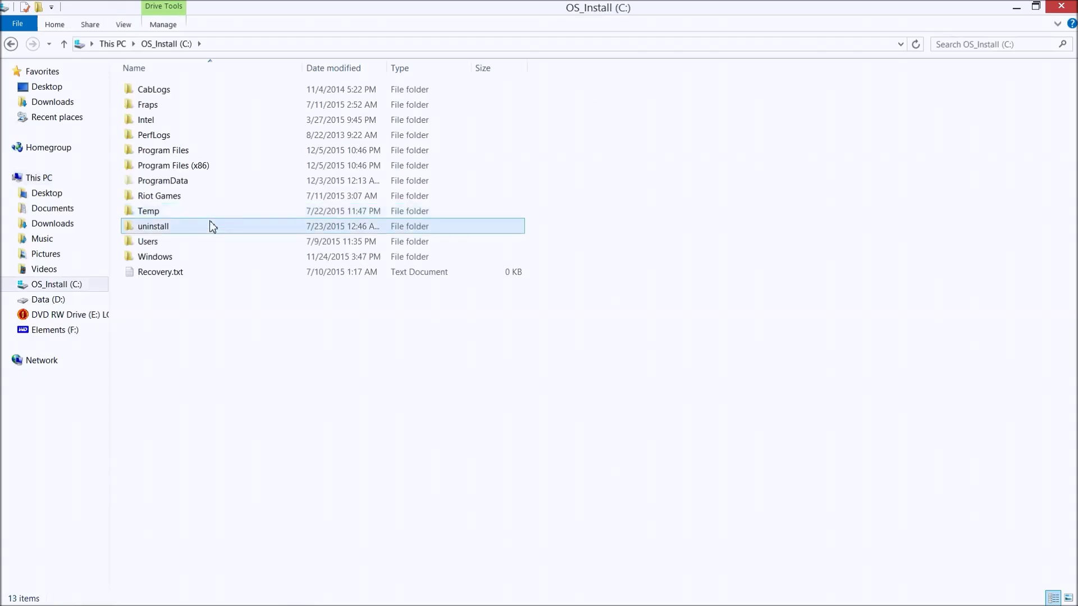
click(198, 248)
double_click(198, 247)
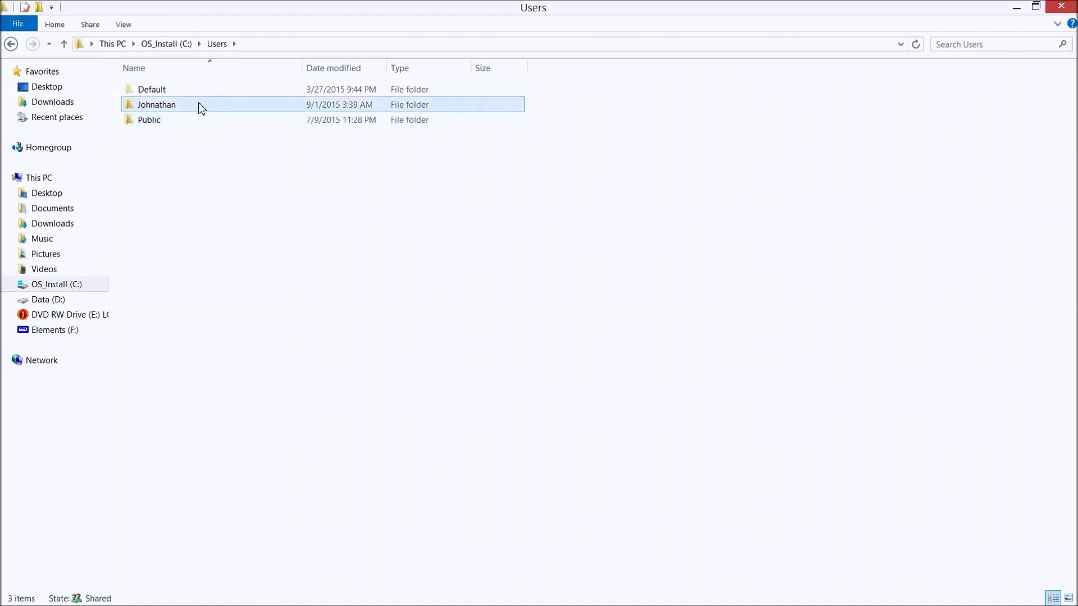
double_click(201, 106)
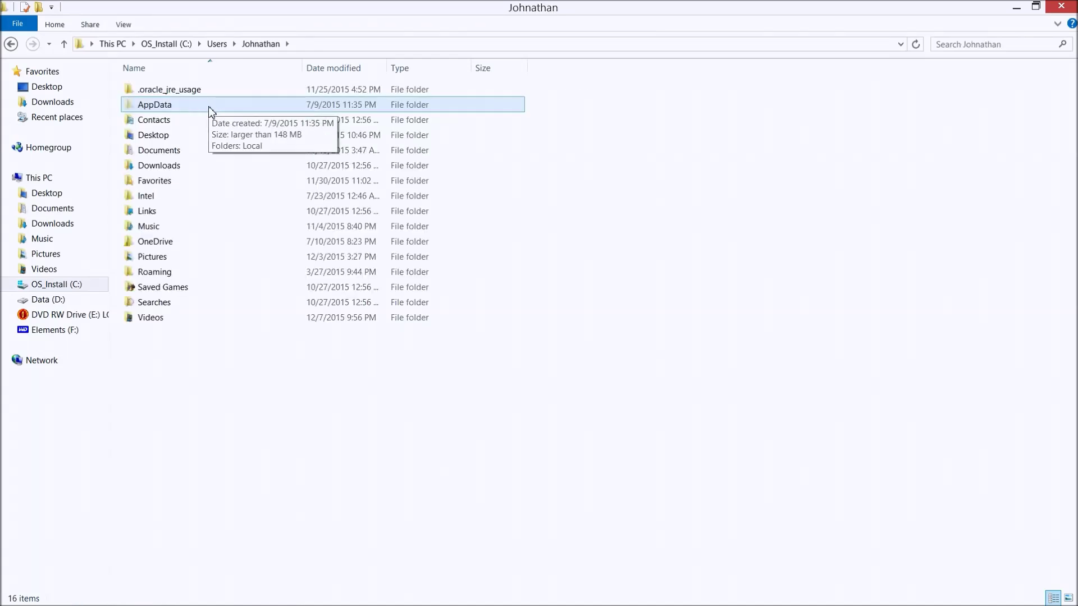
double_click(209, 111)
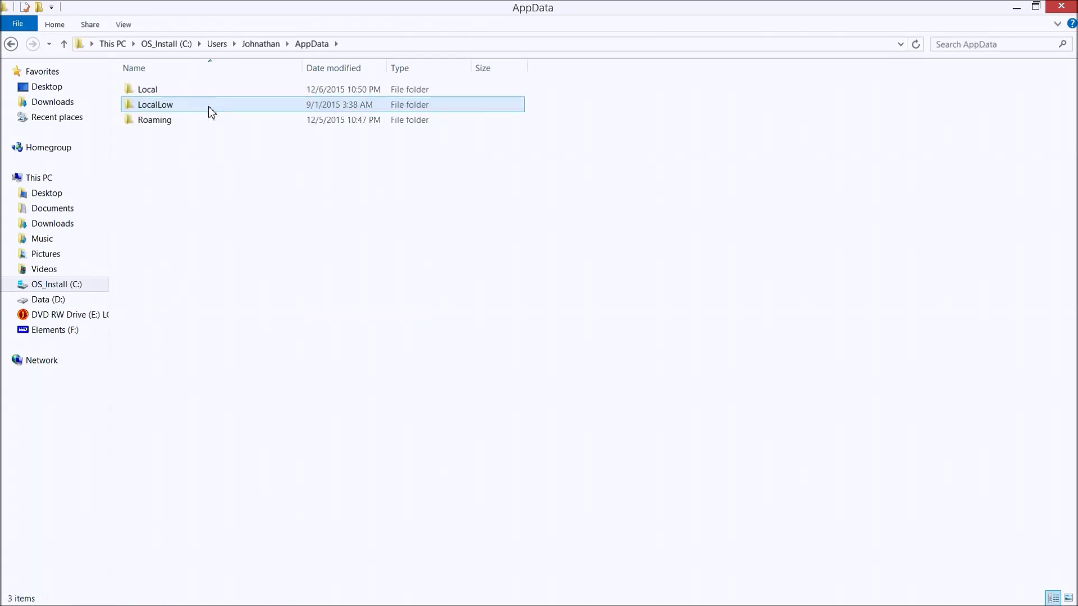
double_click(168, 119)
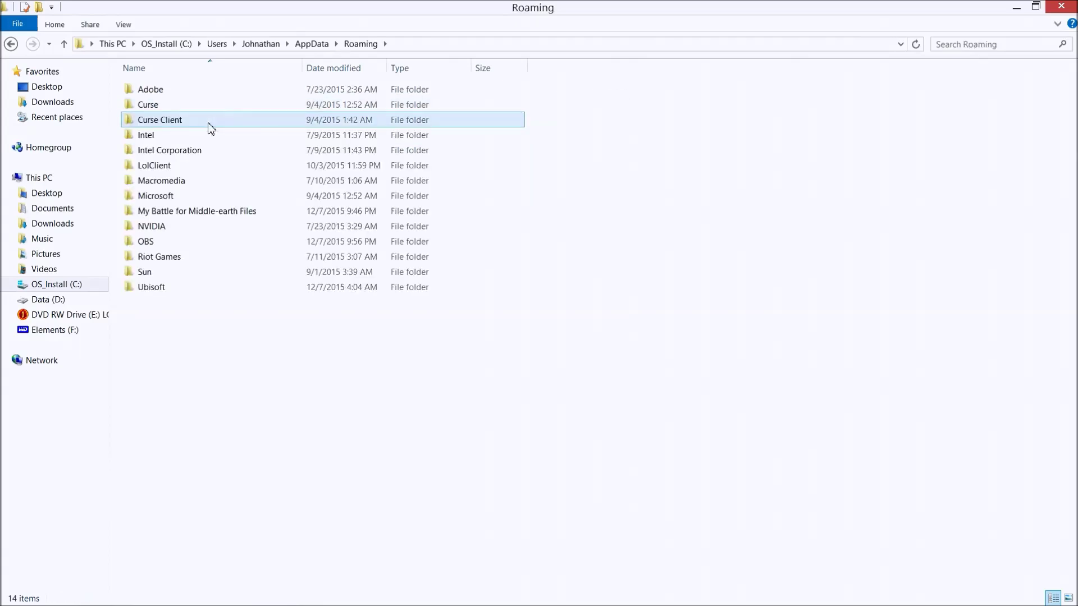
double_click(215, 213)
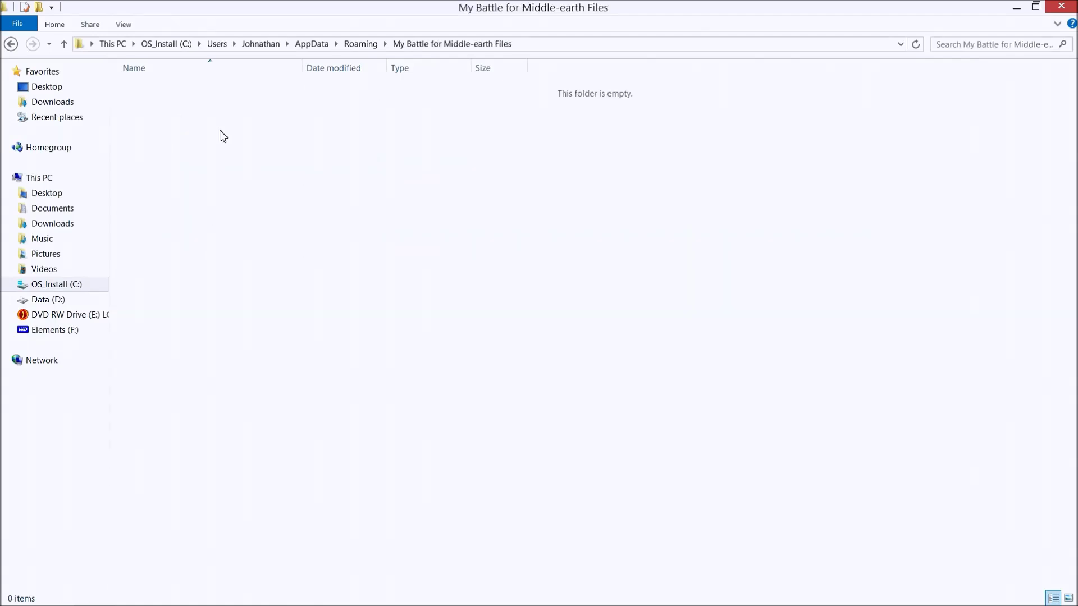
Step: Create a text document in this folder, name it options.ini and accept the file extension change
right_click(239, 137)
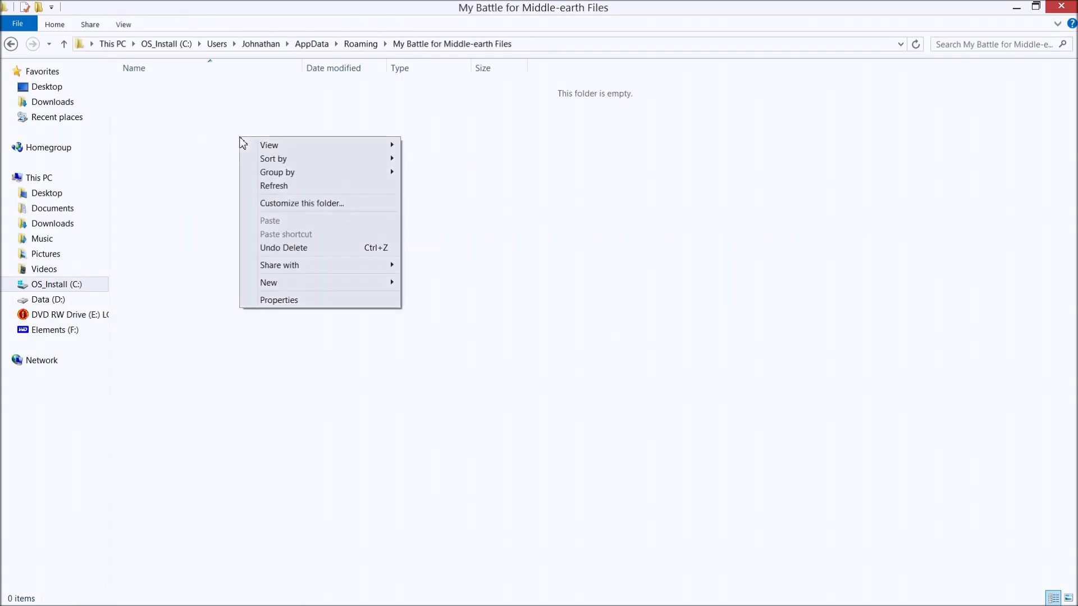
mouse_move(298, 288)
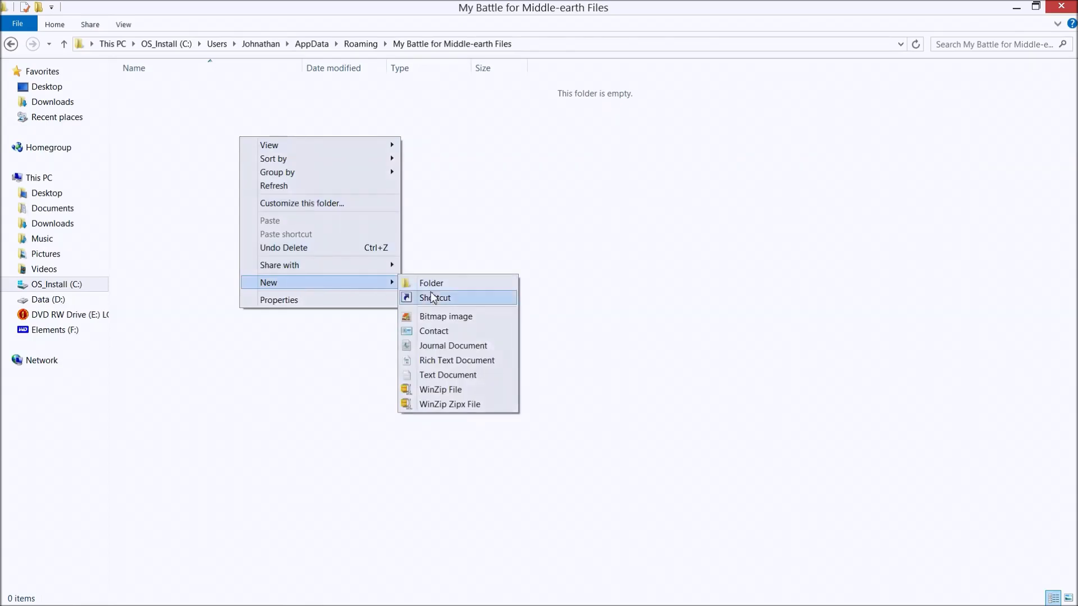
click(484, 378)
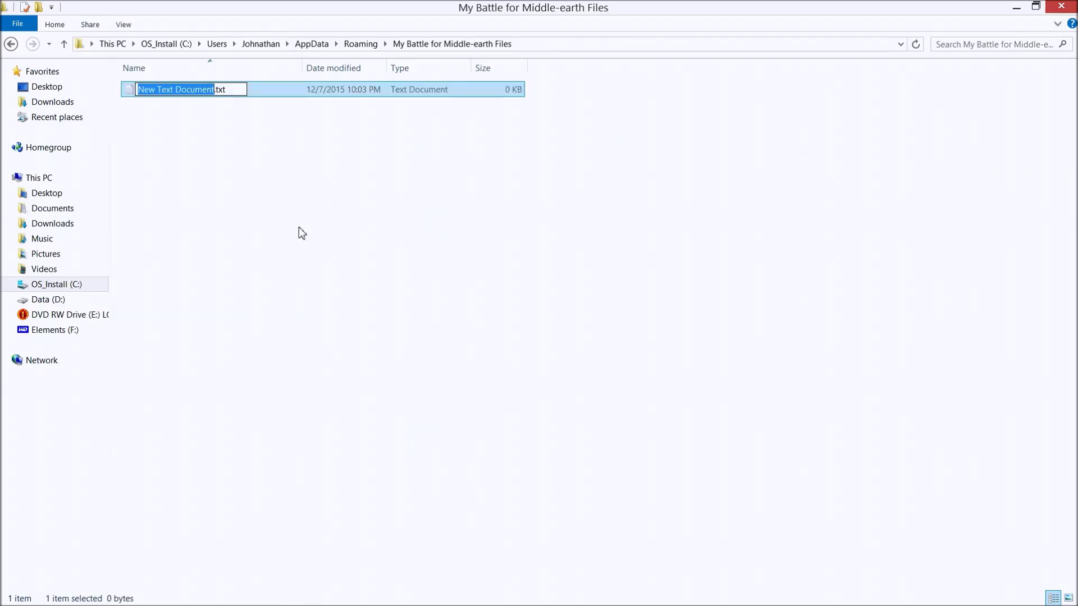
text(option)
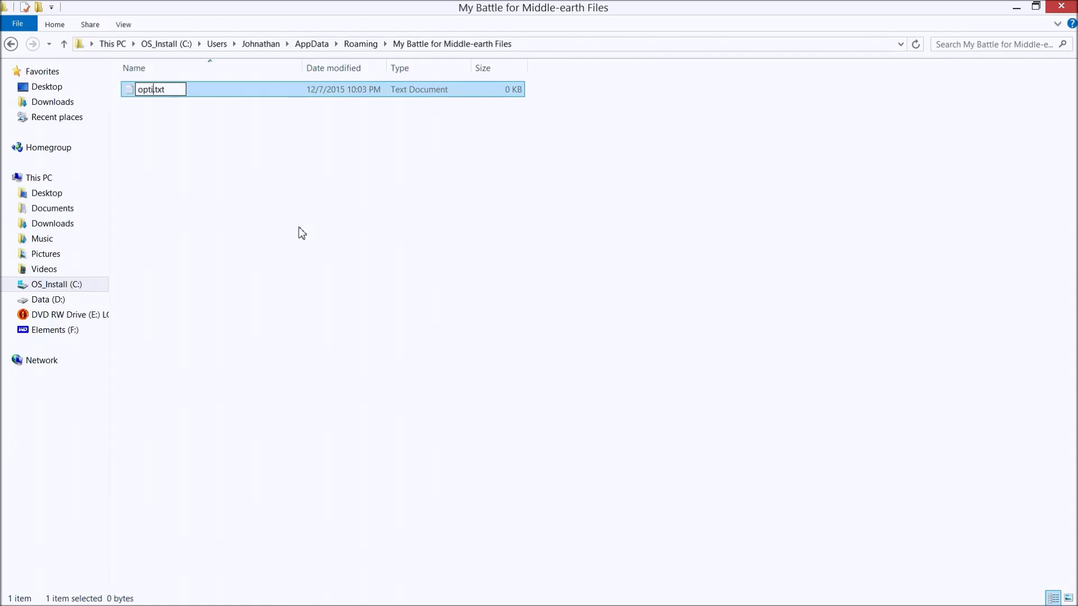
text(s.ini)
key(Return)
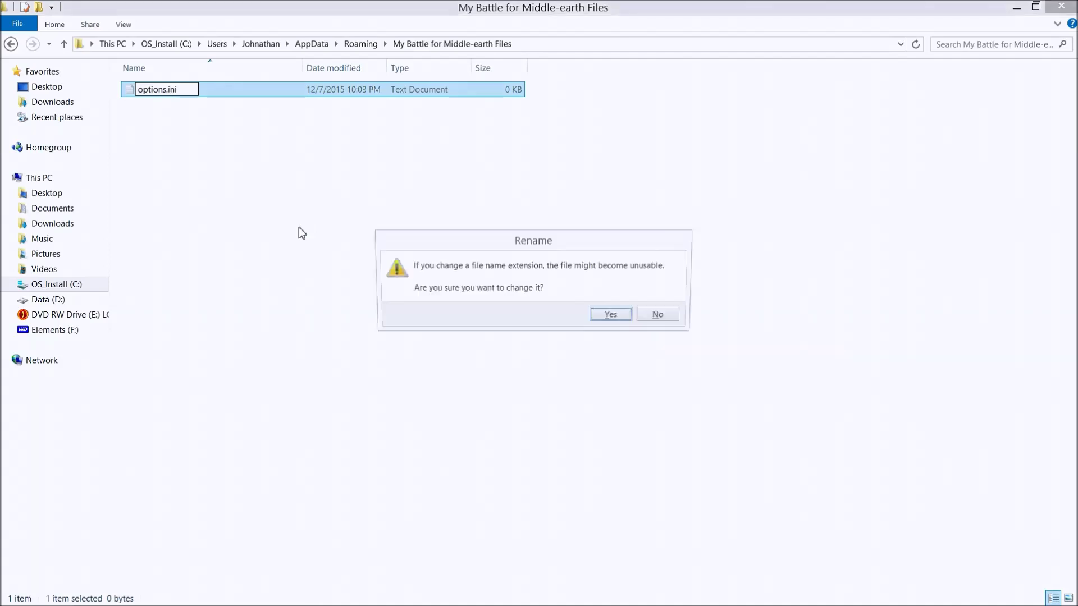
click(604, 318)
click(187, 319)
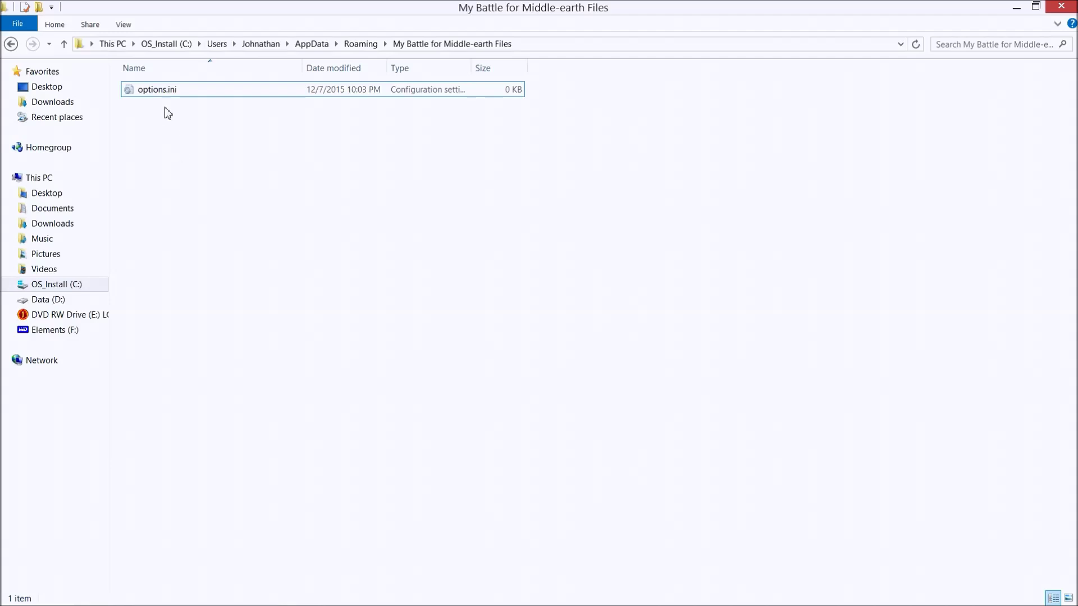
Step: Open options.ini maximized and fill in the game settings from AllHealthBars = yes through WaterLOD = UltraHigh, including Resolution = 1920 1080
double_click(160, 91)
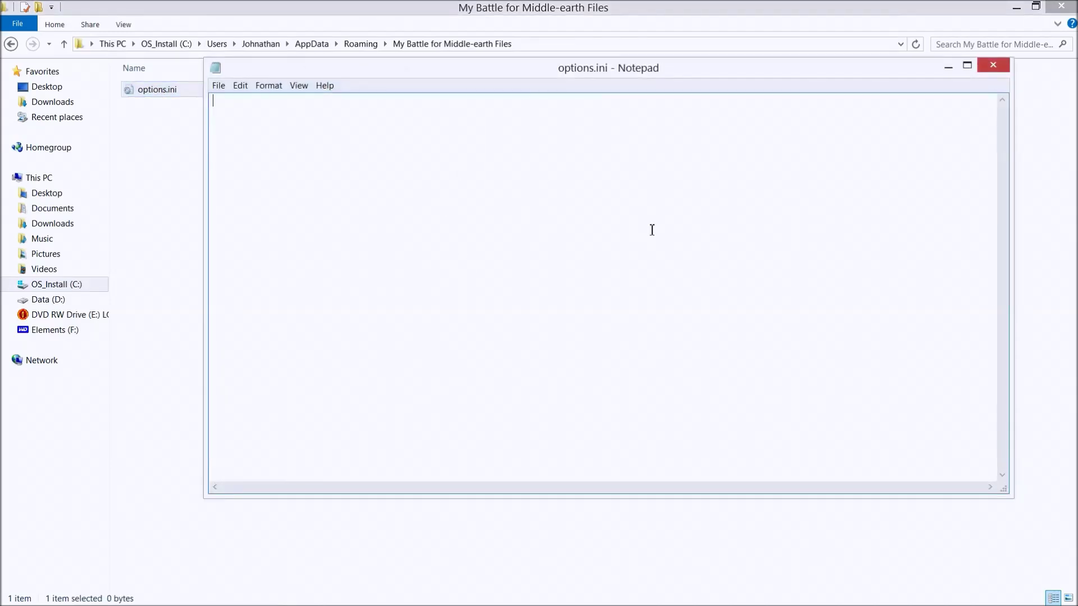
click(968, 65)
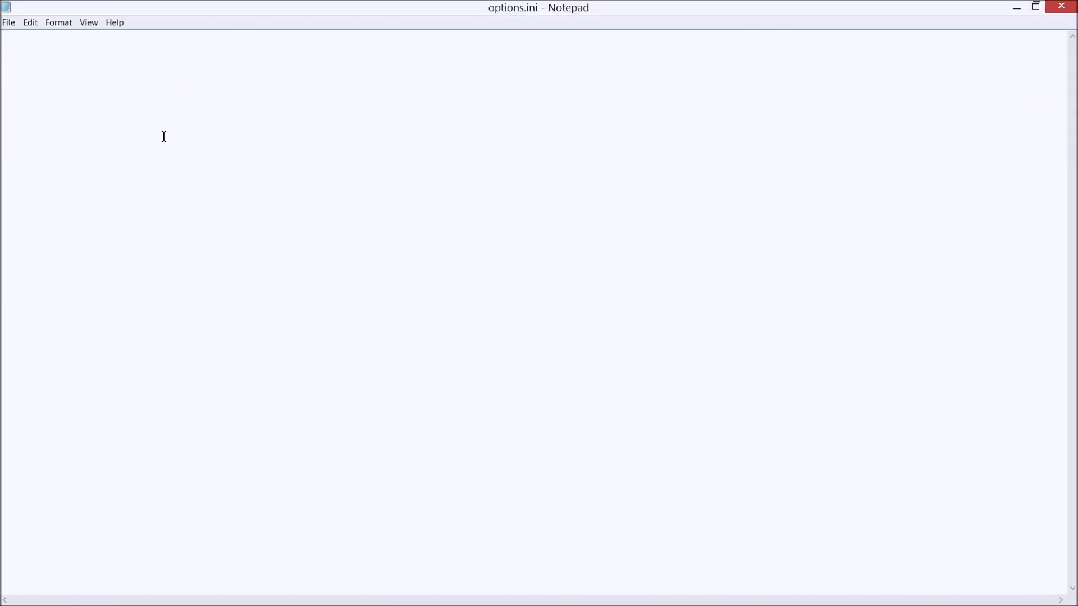
text(AllHealthBars = yes AlternateMouseSetup = no AmbientVolume = 81 AnimationLOD = UltraHigh AudioLOD = Low Brightness = 50 DecalLOD = Off EffectsLOD = UltraHigh FixedStaticGameLOD = UltraHigh FlashTutorial = 0 GameSpyIPAddress = 192.168.0.2 HasSeenLogoMovies = yes HeatEffects = yes IdealStaticGameLOD = UltraHigh IsThreadedLoad = yes ModelLOD = UltraHigh MovieVolume = 70 MusicVolume = 78 Resolution = 1920 1080 SFXVolume = 80 ScrollFactor = 29 SendDelay = no ShaderLOD = UltraHigh ShadowLOD = UltraHigh StaticGameLOD = UltraHigh TerrainLOD = UltraHigh TextureQualityLOD = UltraHigh TimesInGame = 64 UnitDecals = yes UseEAX3 = no VoiceVolume = 69 WaterLOD = UltraHigh)
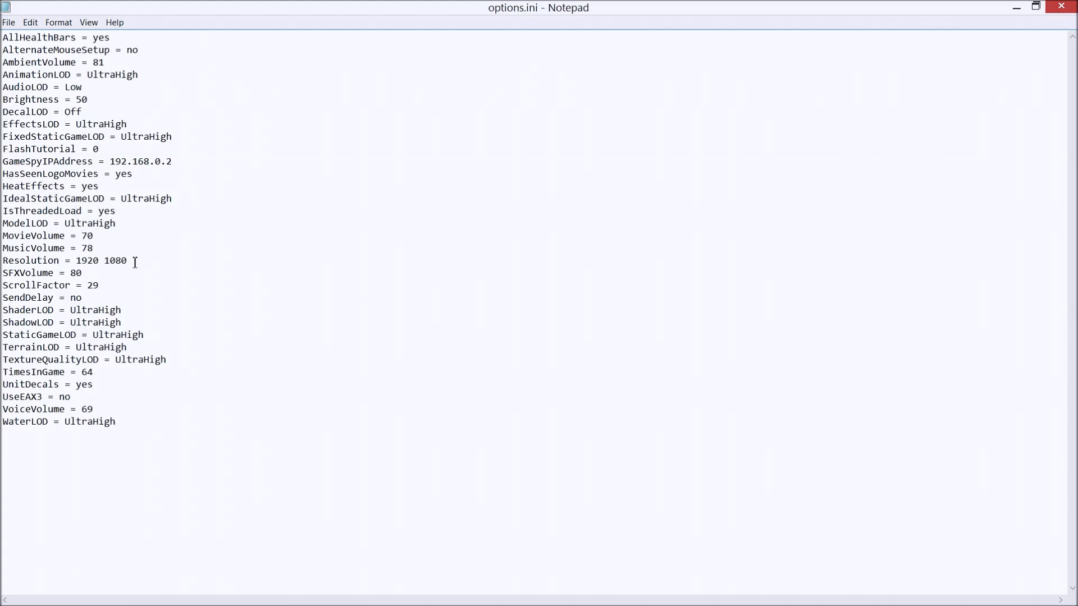
drag(129, 262, 5, 266)
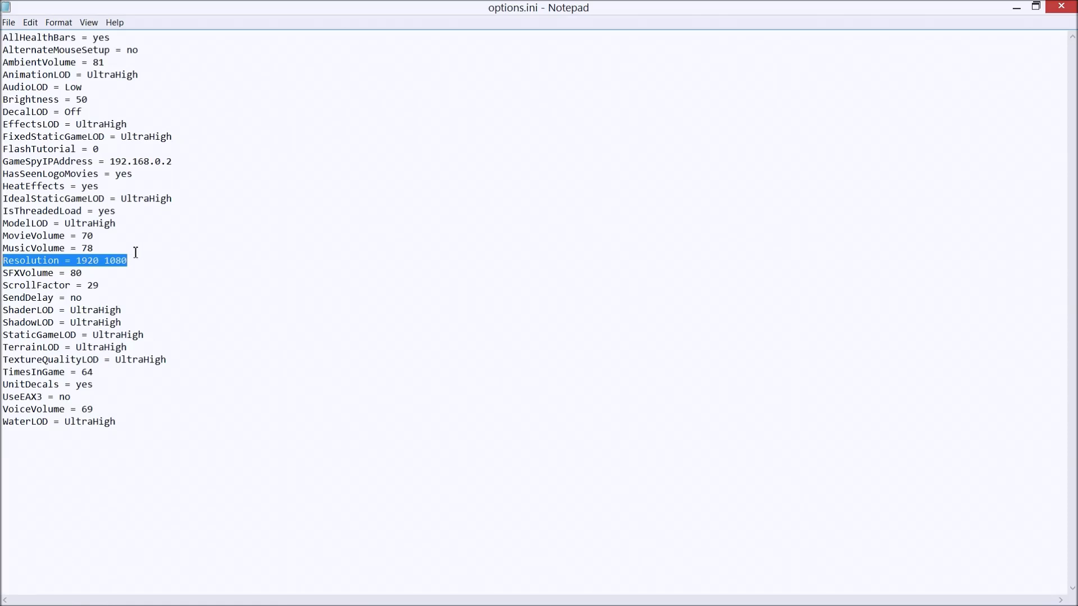
click(157, 432)
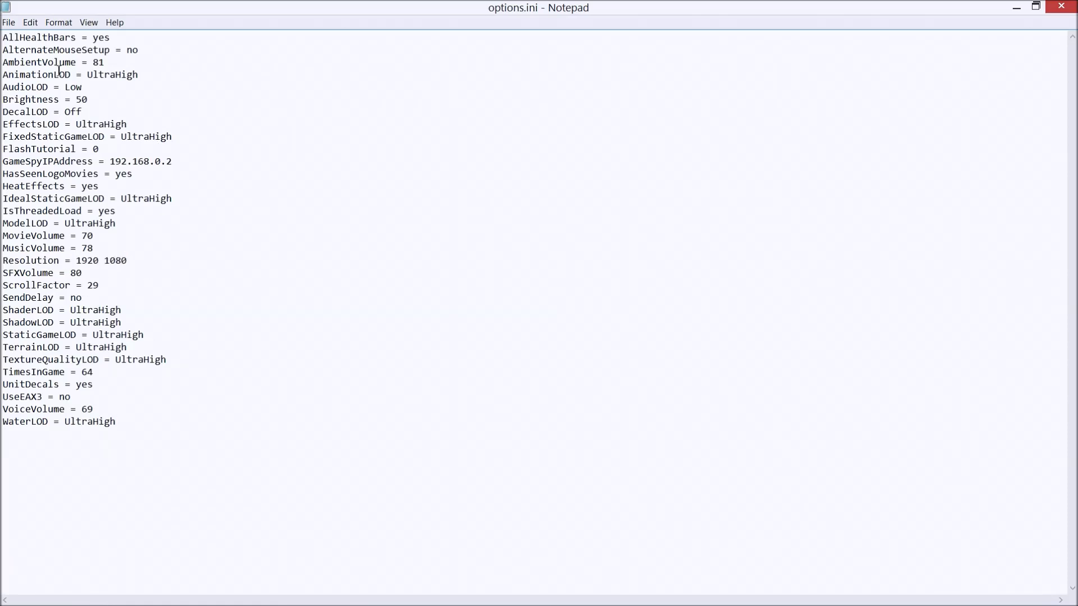
Step: Save the options.ini settings file and close it
click(10, 23)
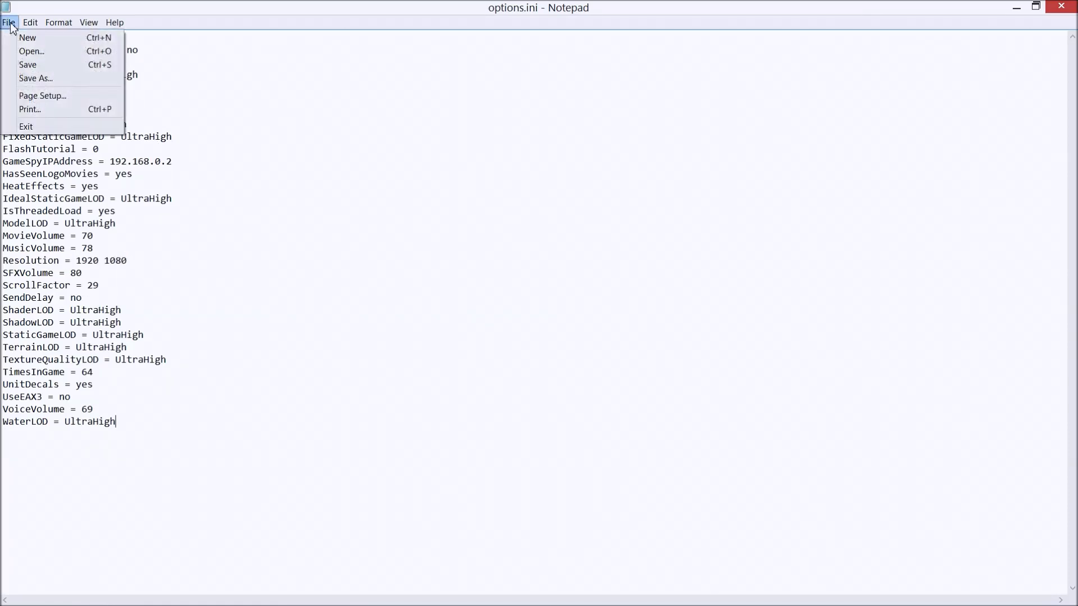
click(42, 66)
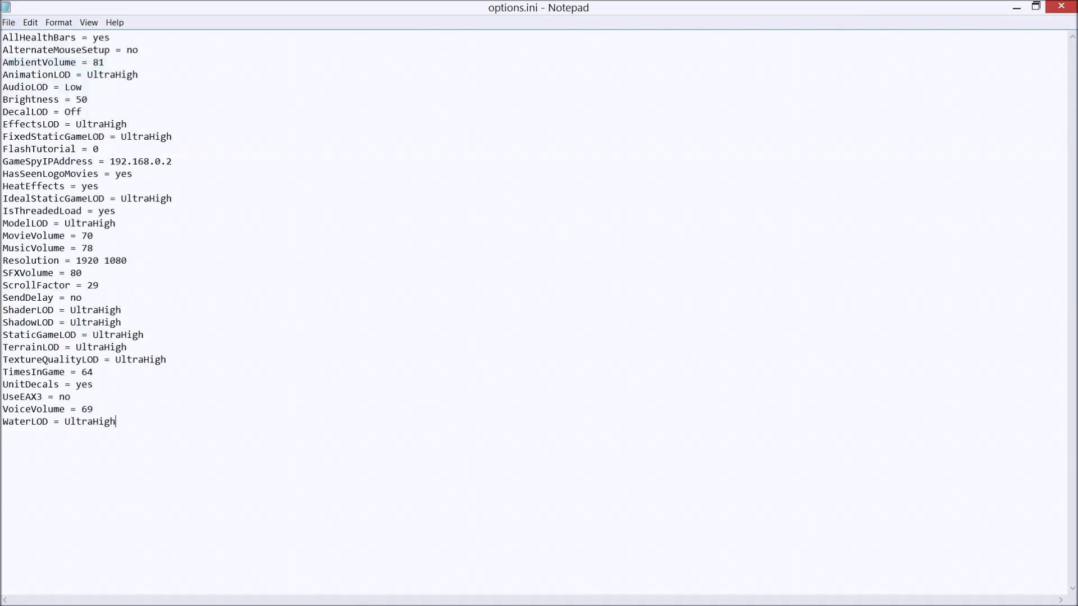
click(1064, 9)
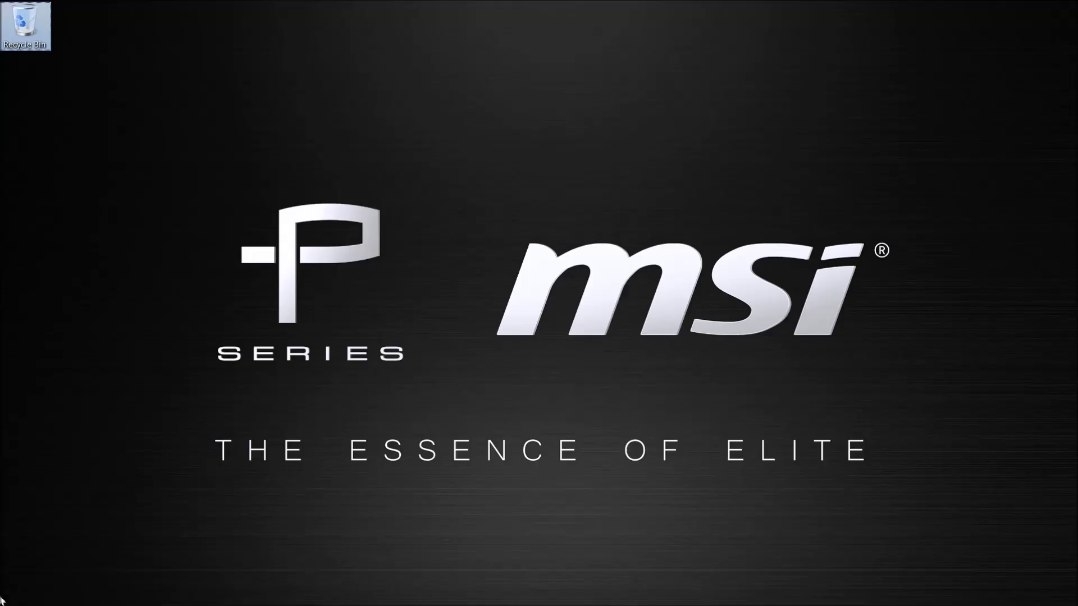
Step: Launch The Battle for Middle-earth and skip the intro video to reach the main menu
click(2, 600)
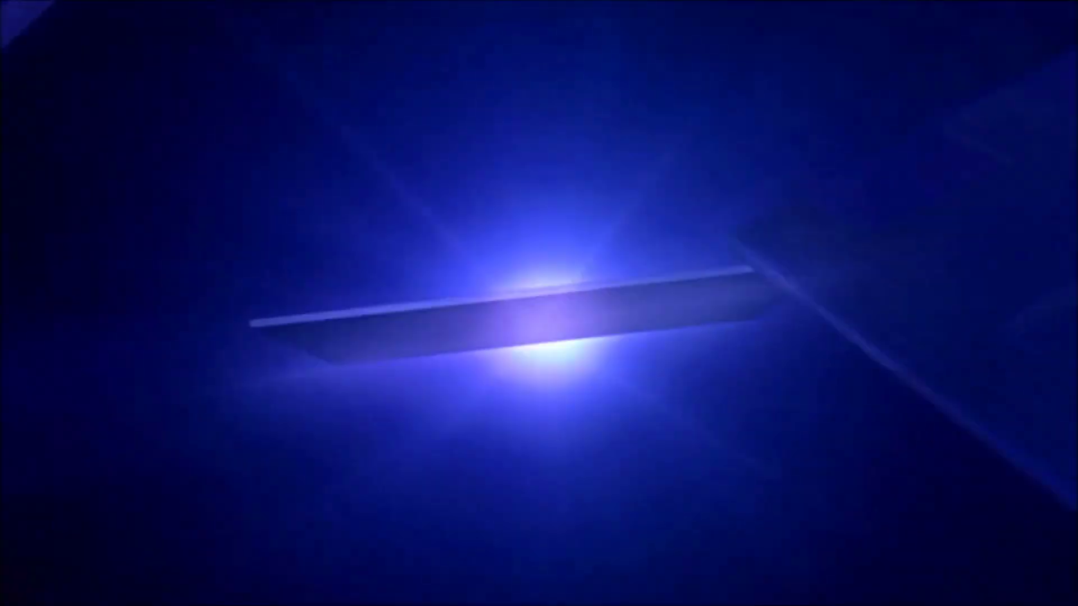
key(Escape)
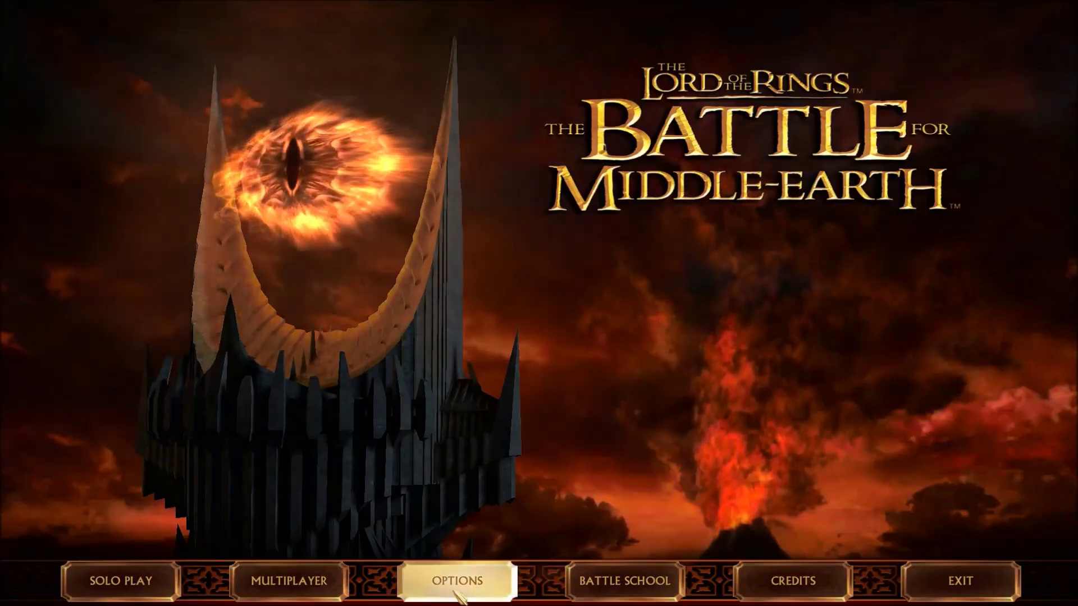
Step: Open the game's options and choose Custom as the Detail level to bring up the custom graphics settings
click(443, 570)
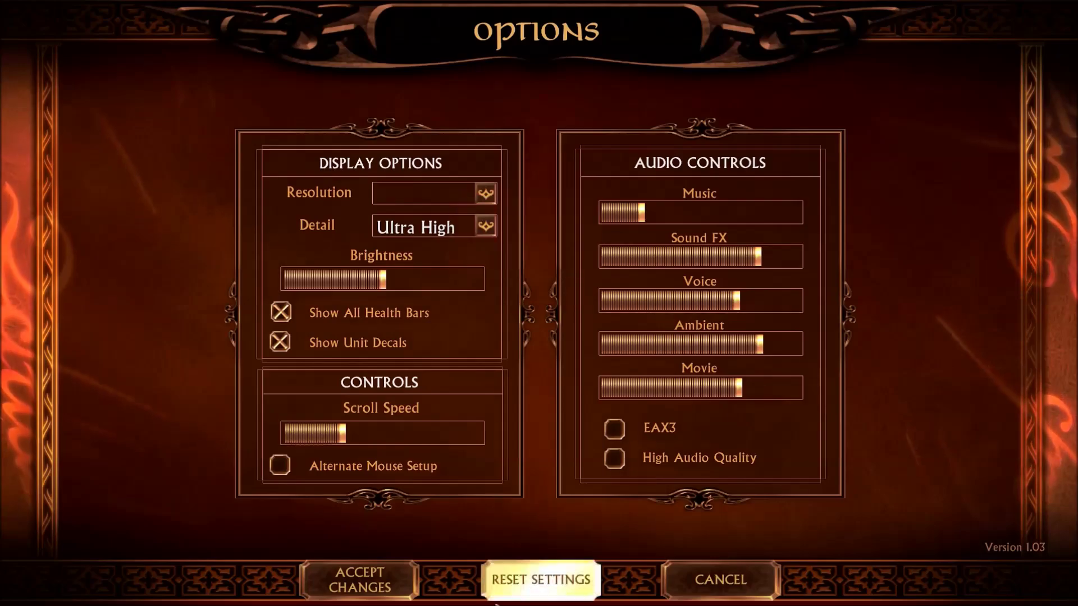
click(339, 580)
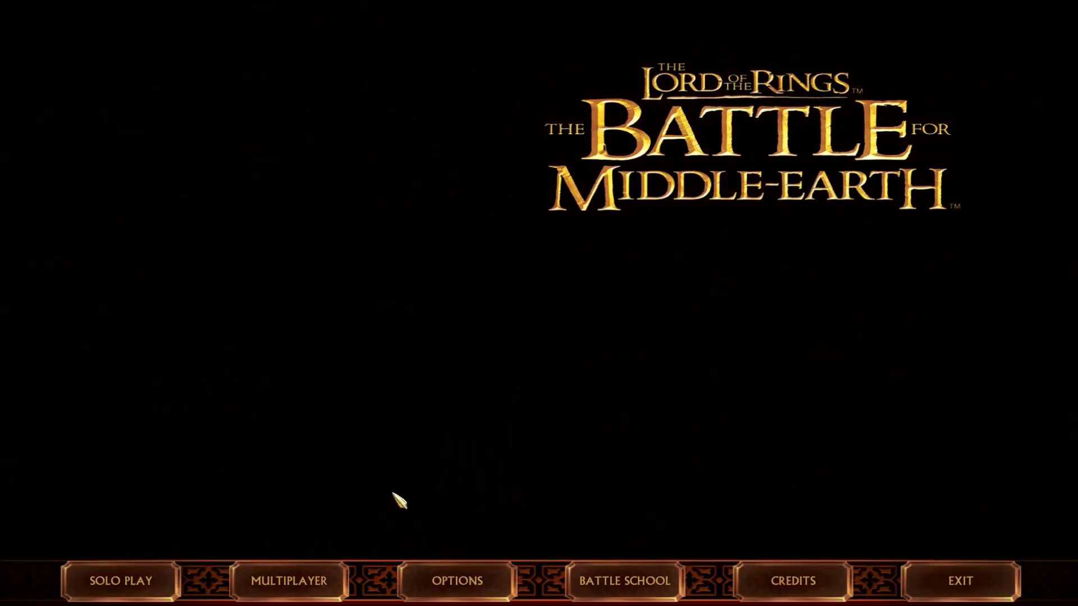
click(456, 579)
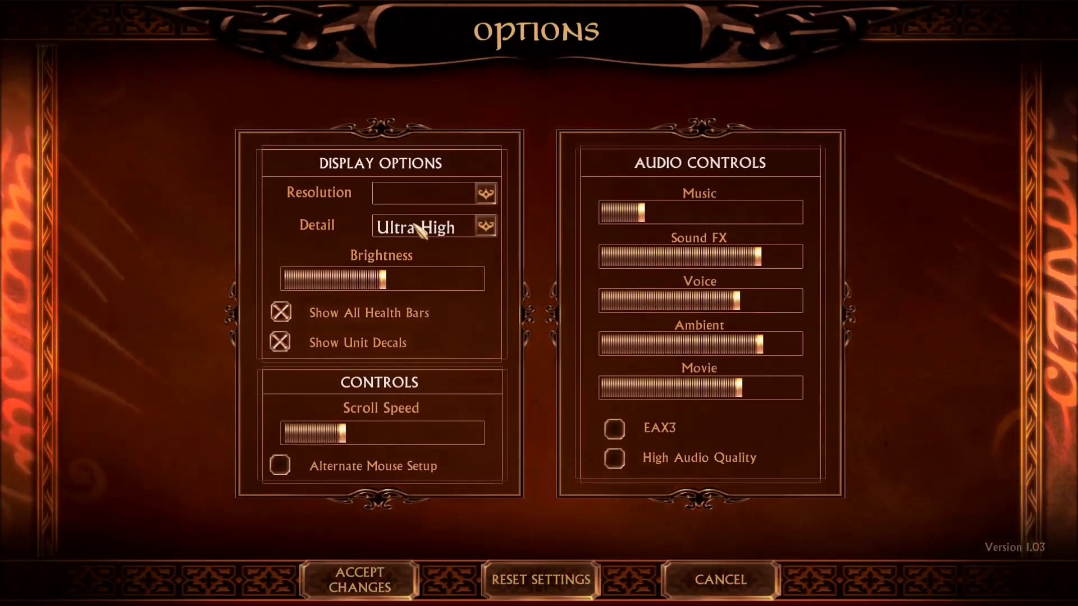
mouse_move(443, 229)
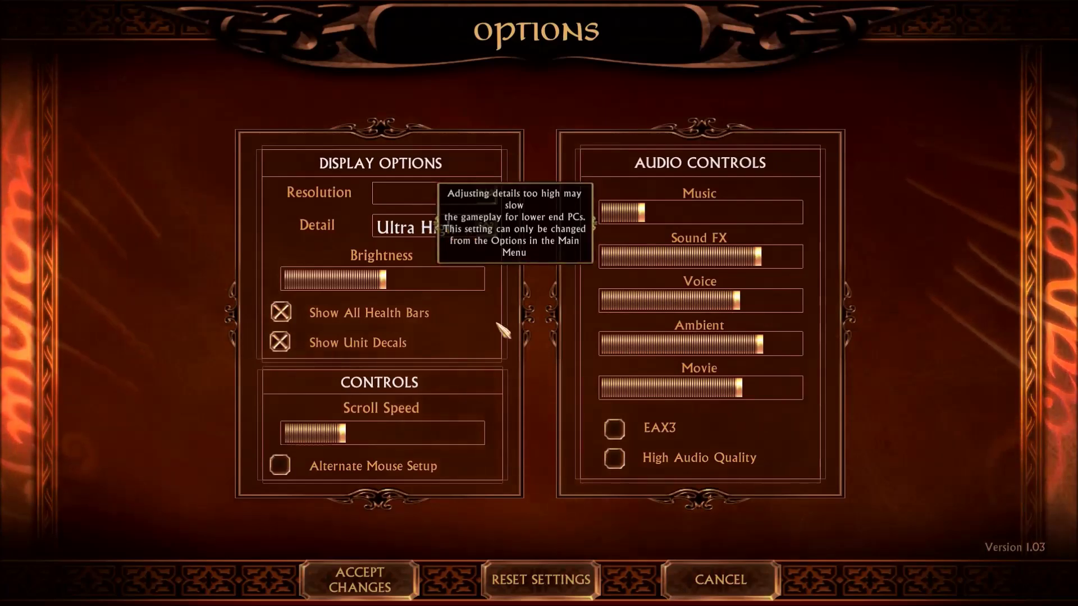
click(486, 225)
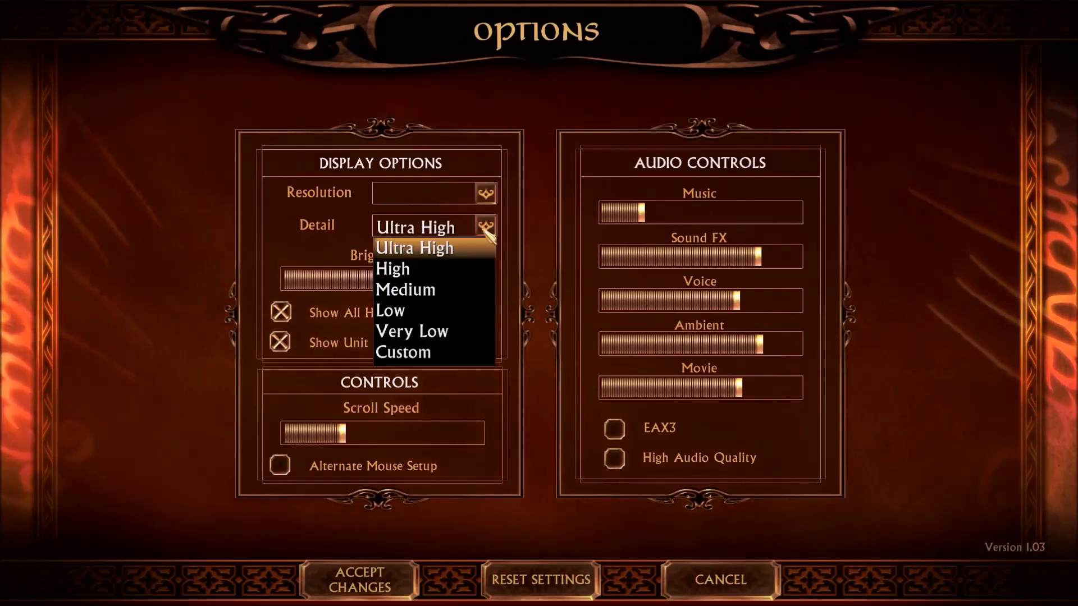
click(444, 359)
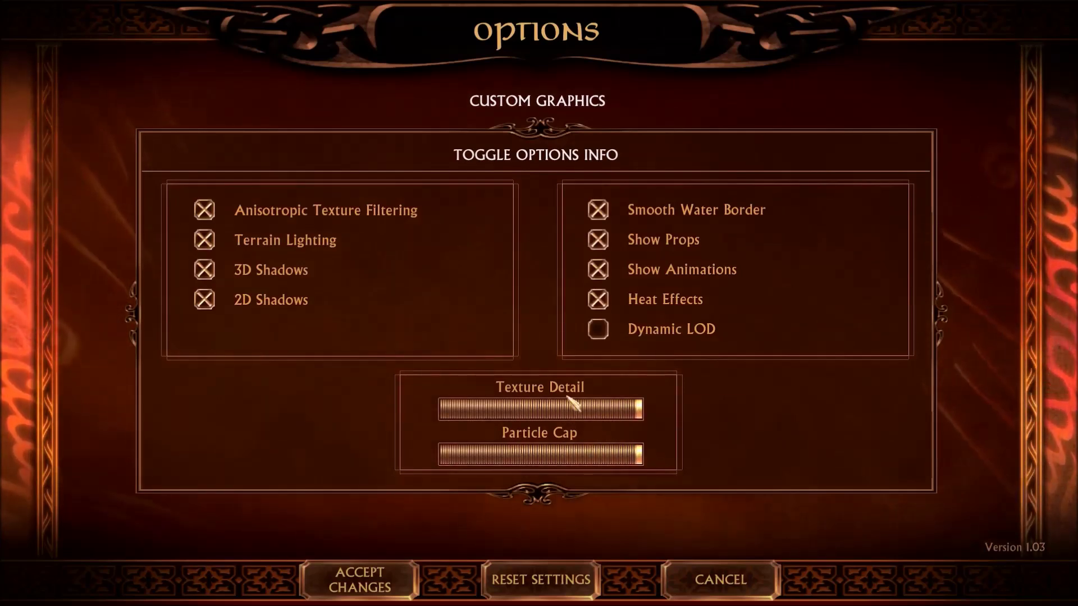
Step: Lower Texture Detail, restore it to its maximum, accept the custom graphics changes and leave the options
click(472, 408)
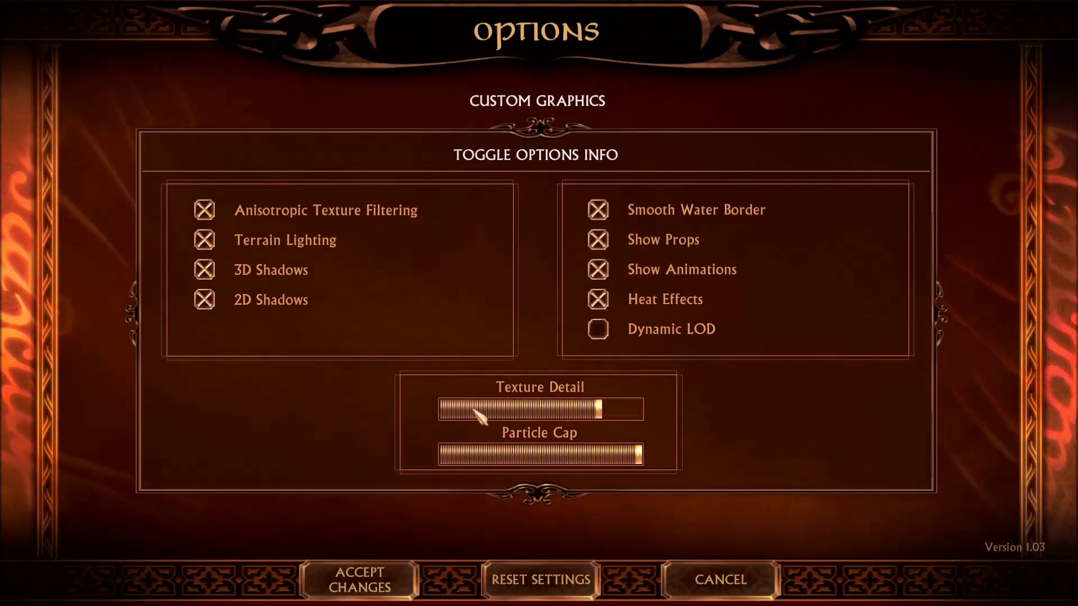
drag(596, 414, 712, 440)
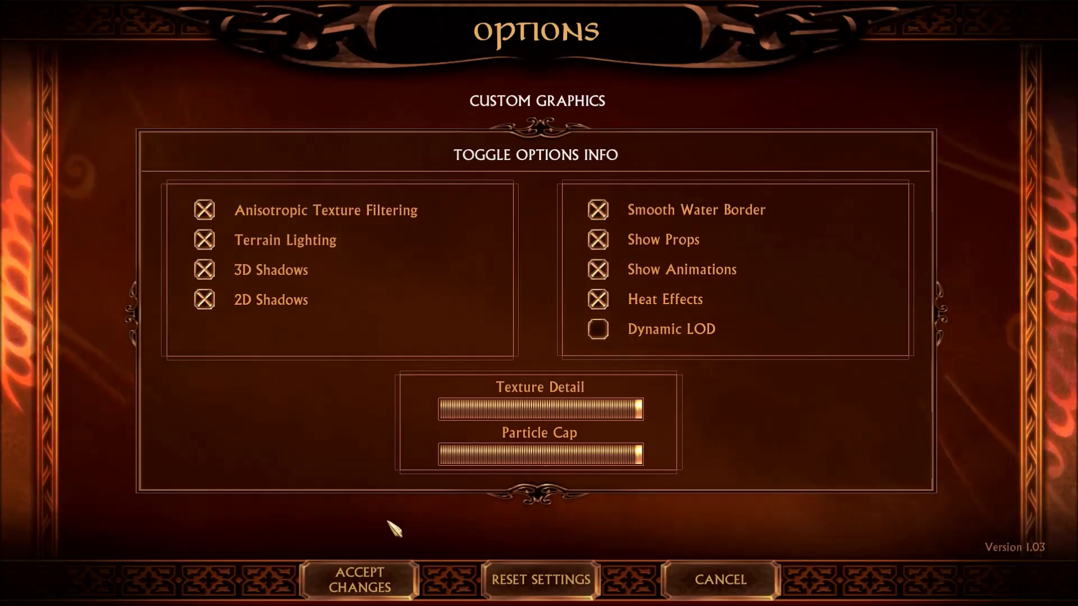
click(362, 580)
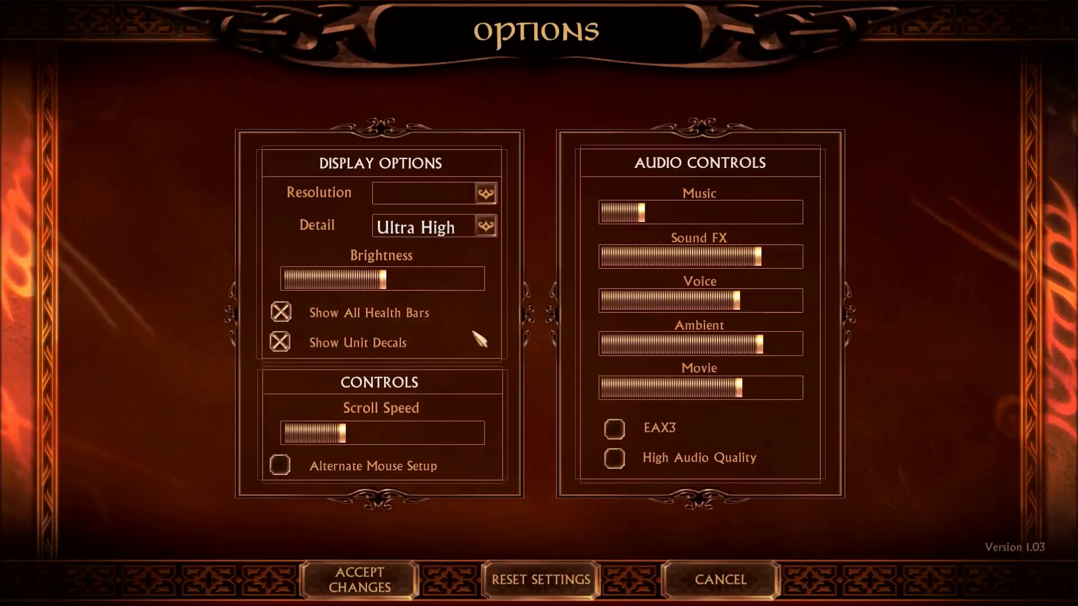
key(Escape)
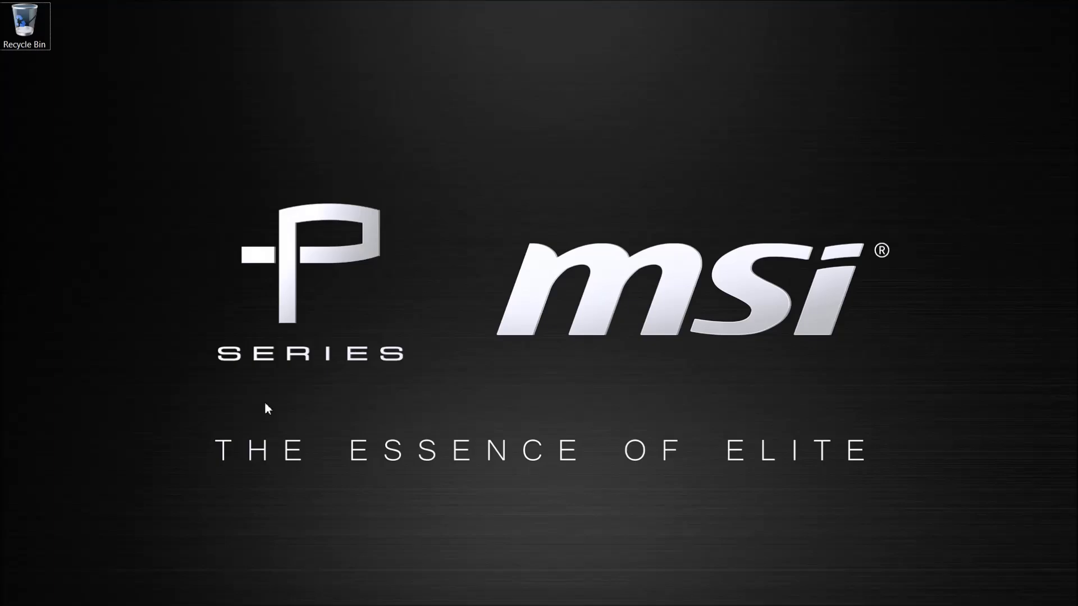
Step: Switch to Internet Explorer and search Google for "battle for middle earth patches"
click(53, 593)
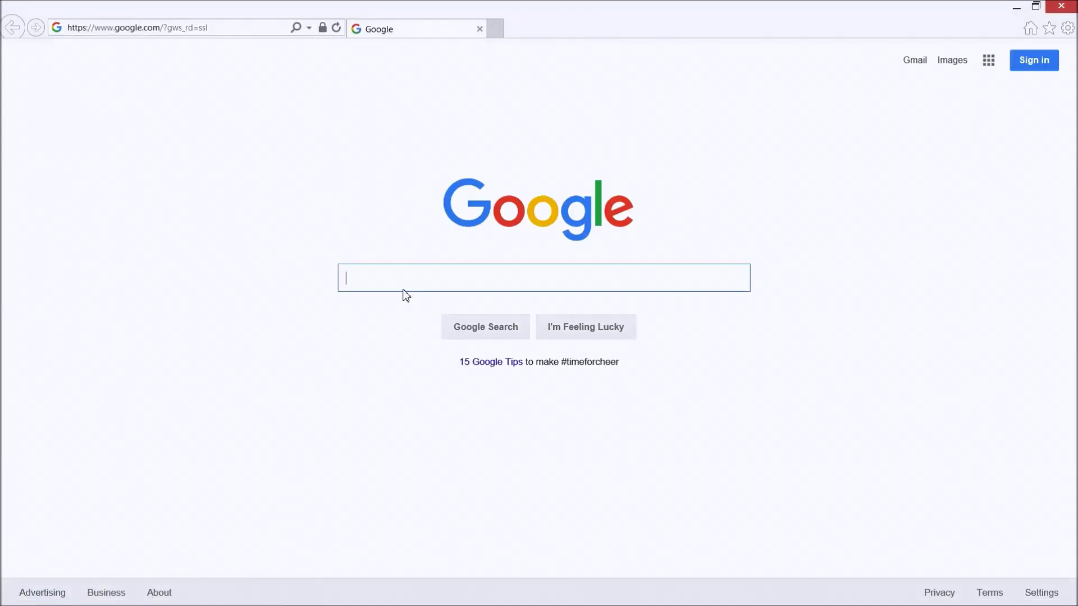
text(battle f)
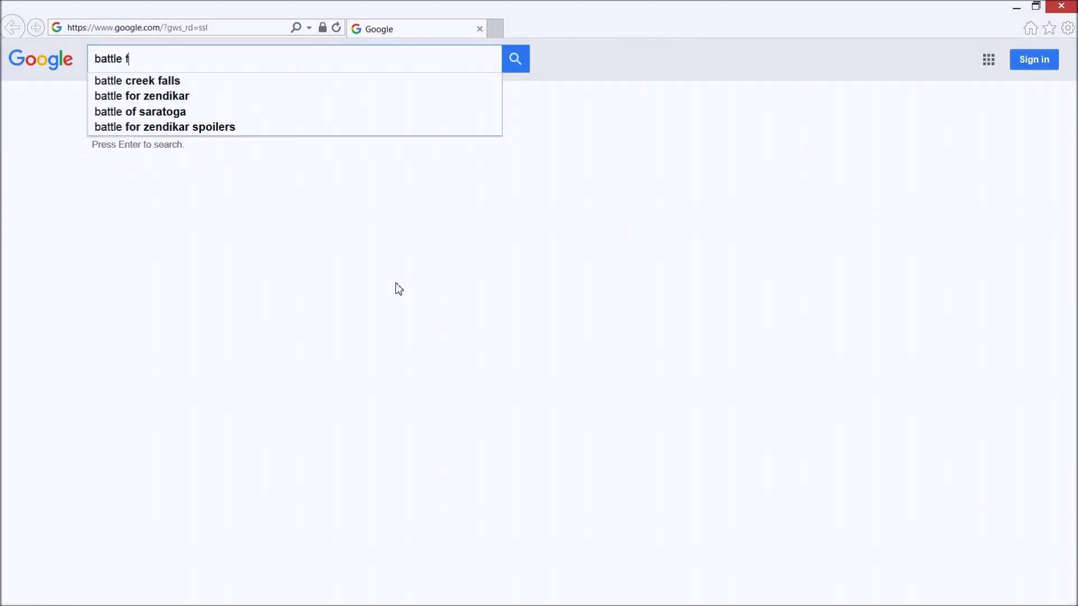
text(or middle ea)
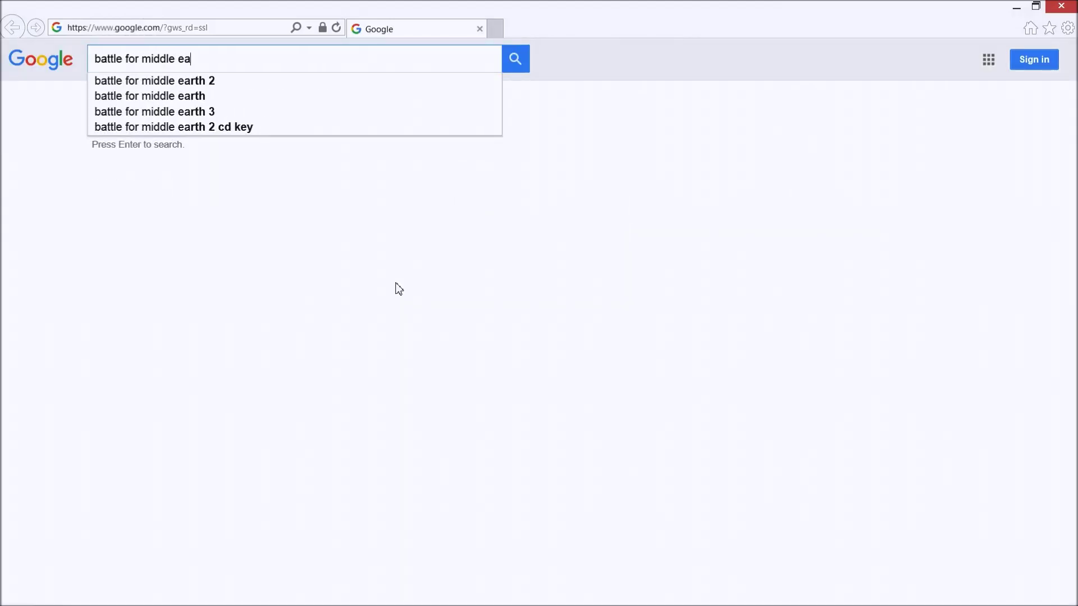
text(rth patches)
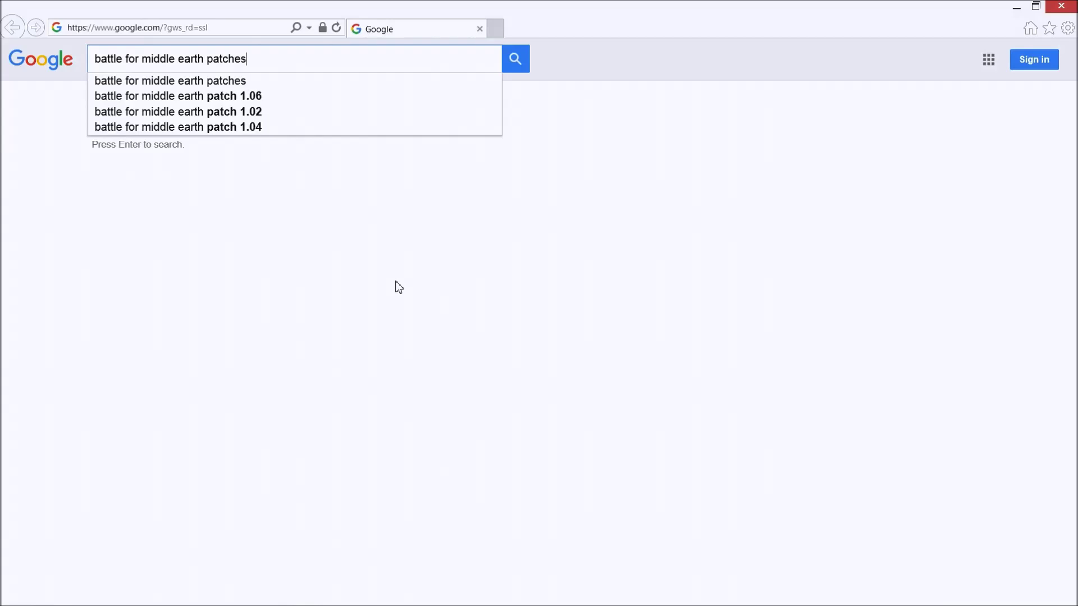
key(Return)
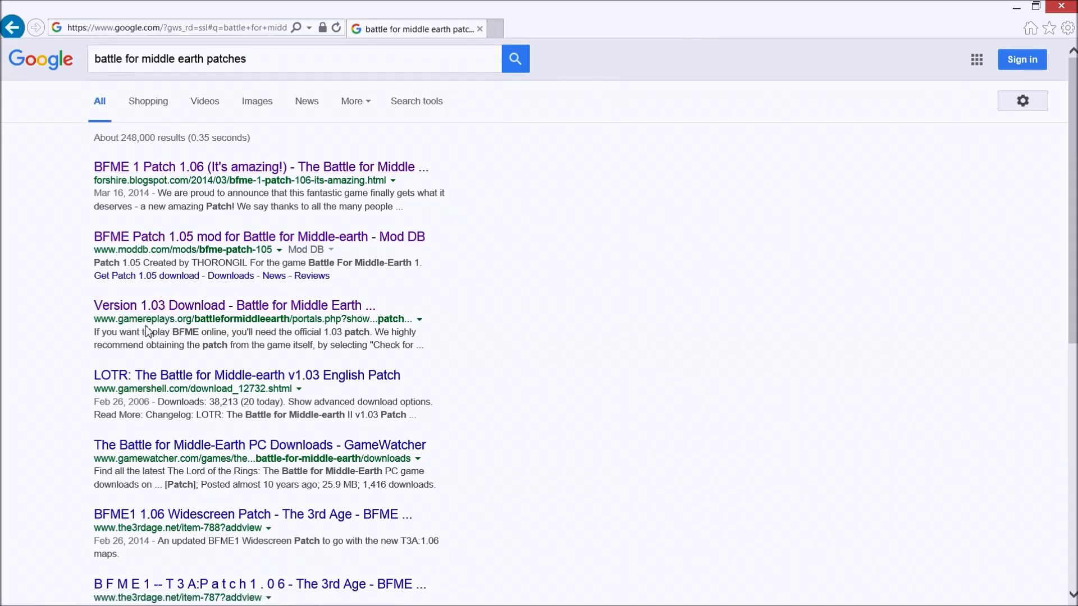
Step: Open the GameReplays "Version 1.03 Download" page from the results and get the English patch
click(182, 306)
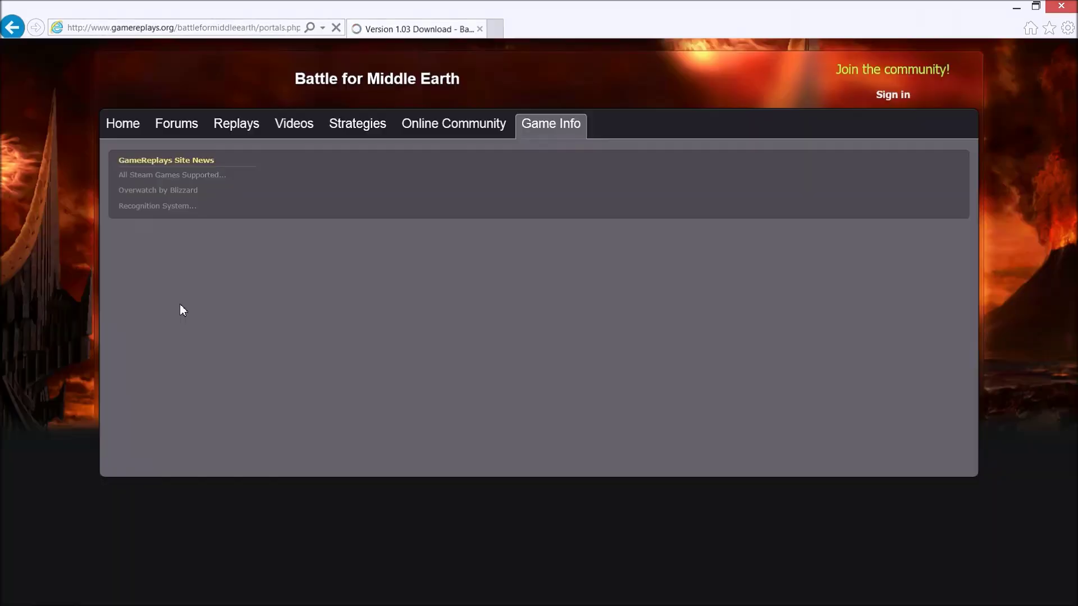
scroll(342, 407, down, 2)
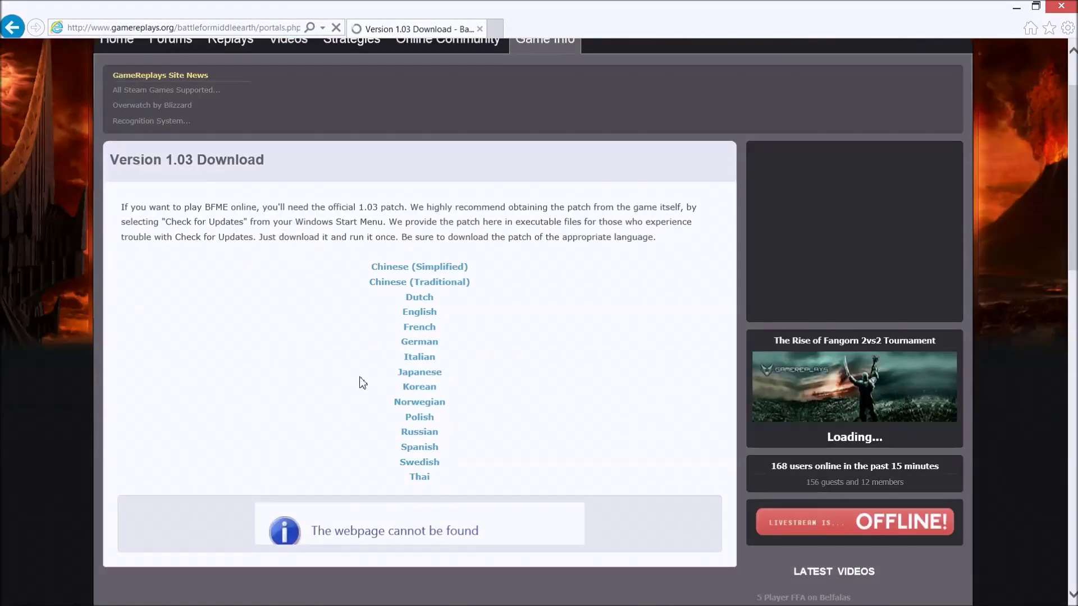
click(421, 315)
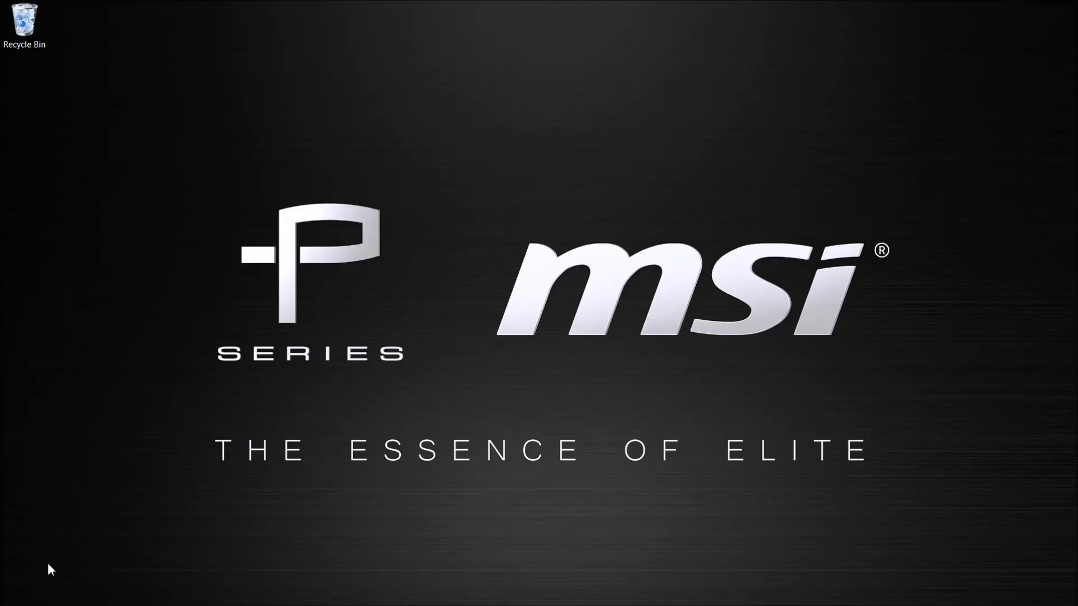
Step: Open Internet Explorer, search Google for "get z7ip" and open the 7-Zip download page
click(56, 598)
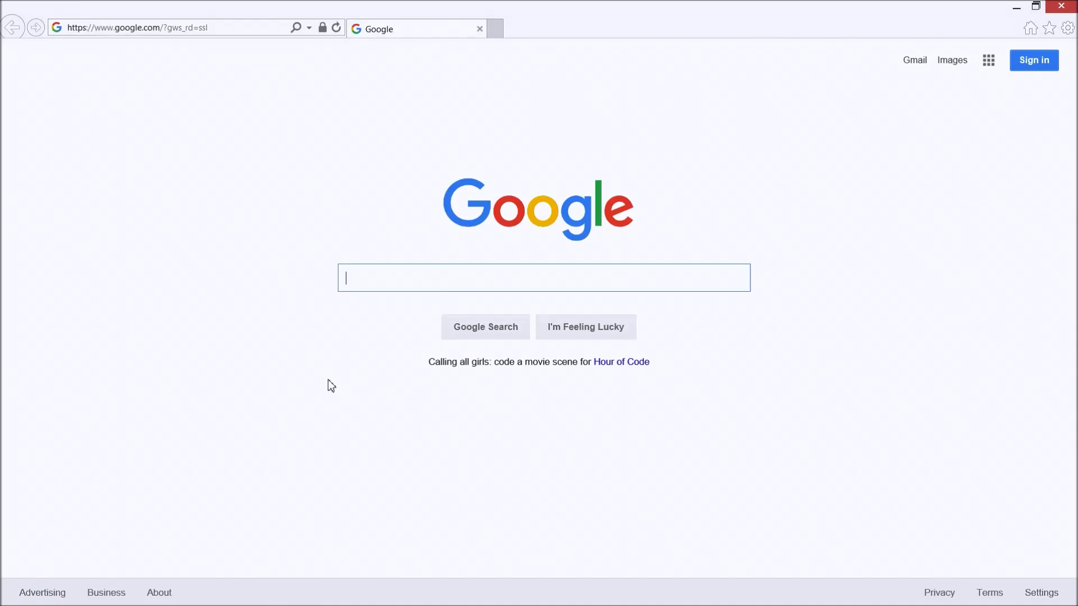
text(get z7ip)
key(Return)
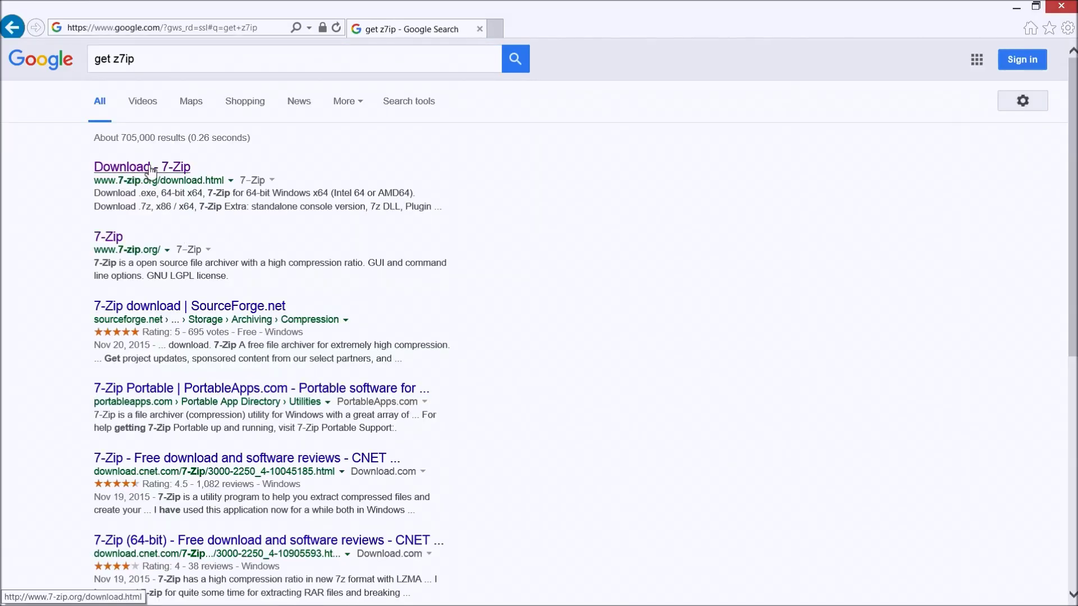
click(148, 166)
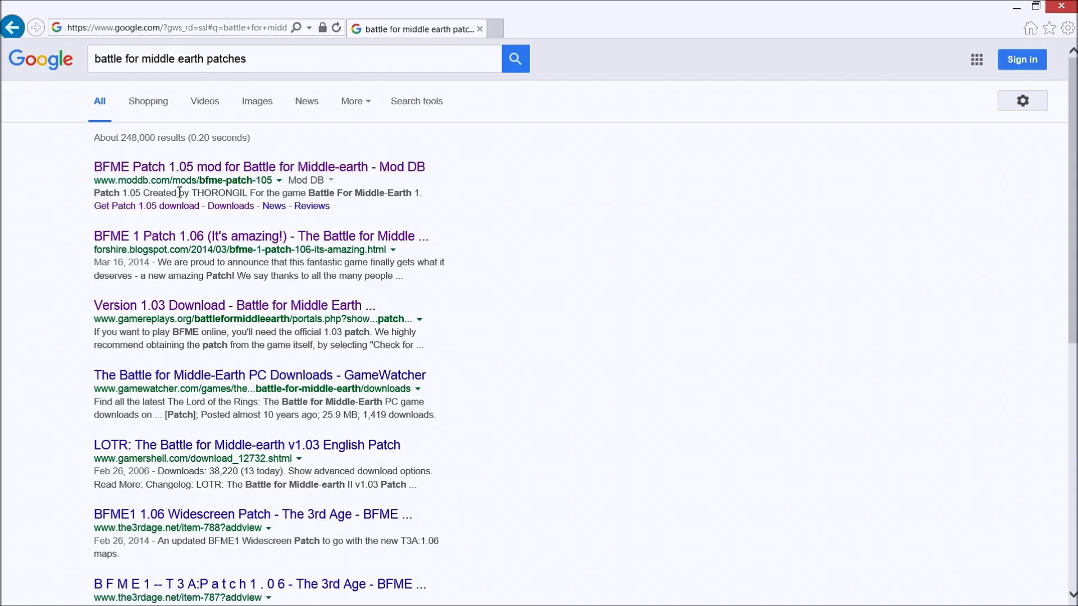
Step: Open the BFME Patch 1.05 page on Mod DB and start the Get Patch 1.05 download
click(245, 167)
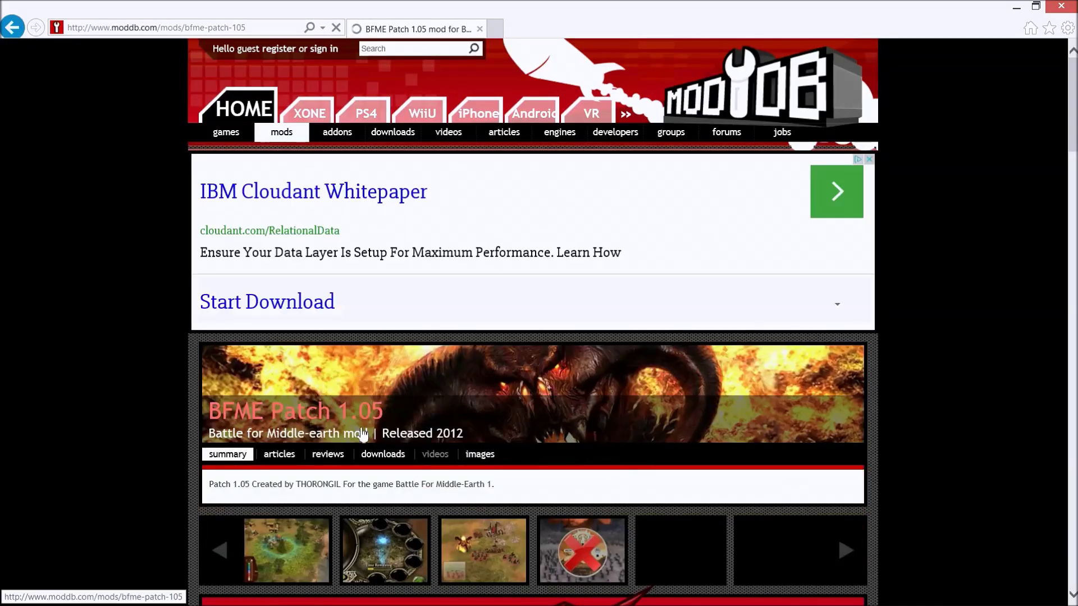
click(383, 456)
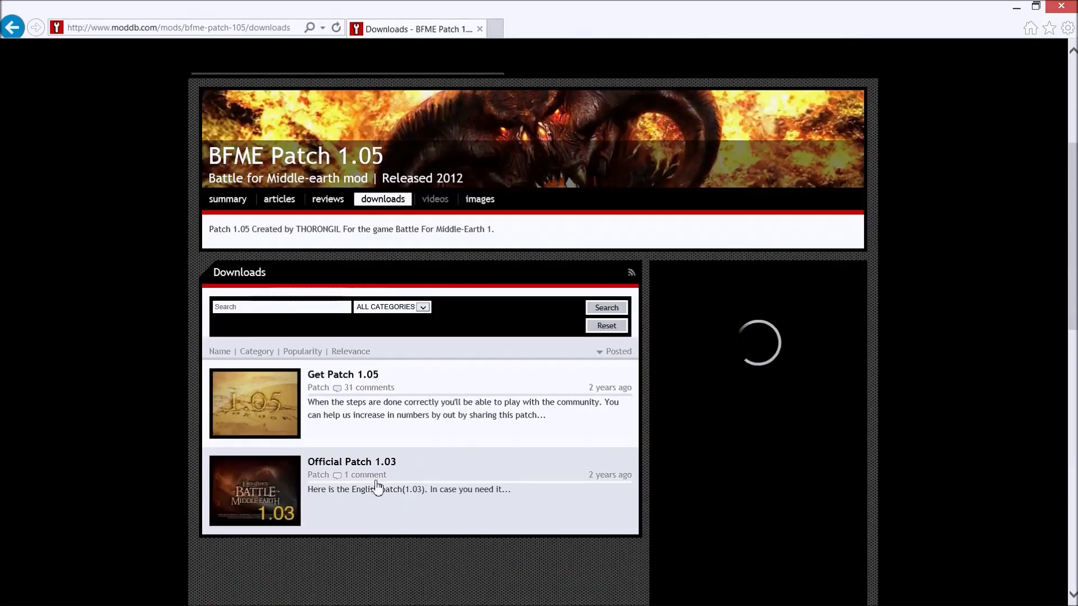
click(337, 375)
click(611, 291)
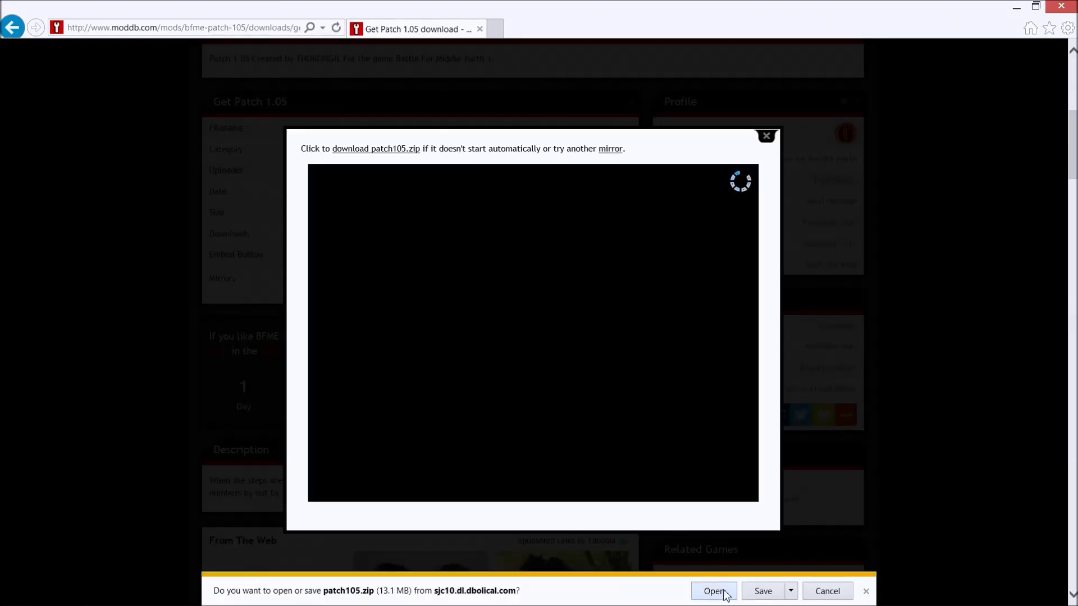
Step: Save patch105.zip in the Downloads folder, dismiss the download pop-up and close the browser
click(790, 590)
click(823, 582)
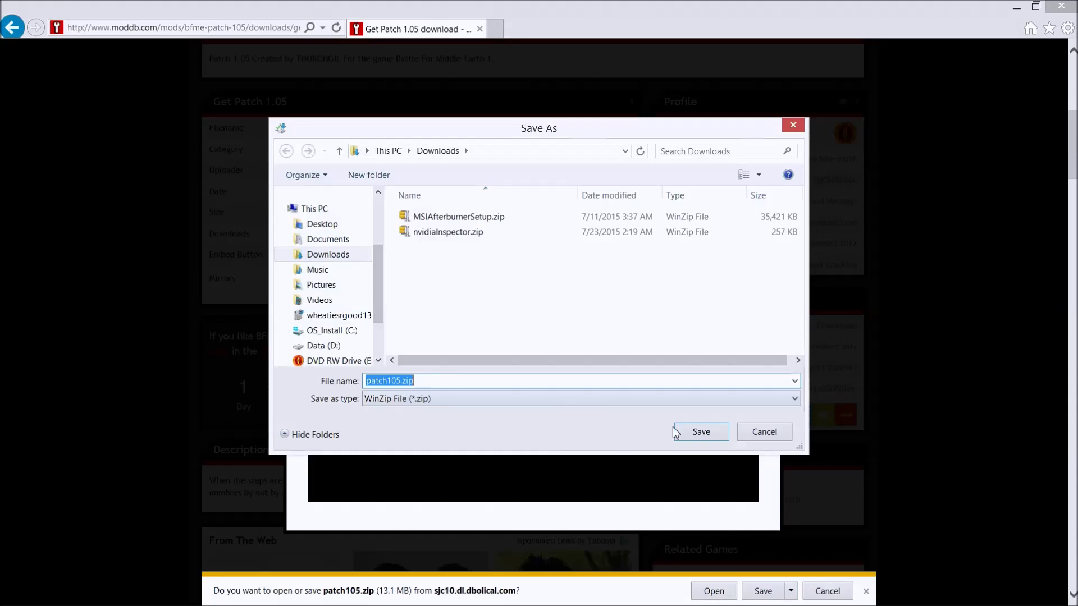
click(693, 432)
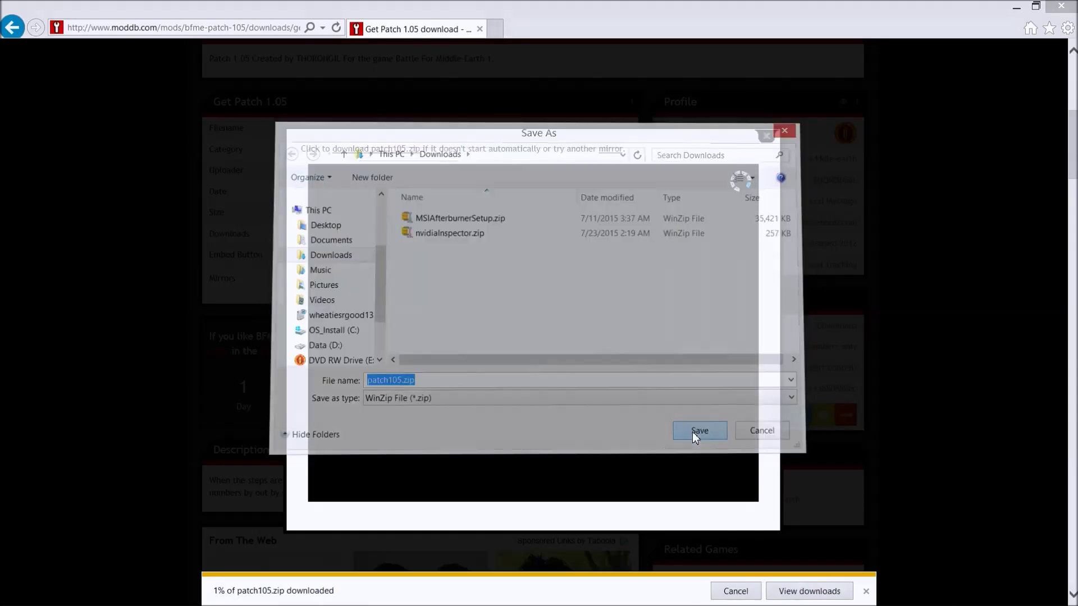
click(768, 140)
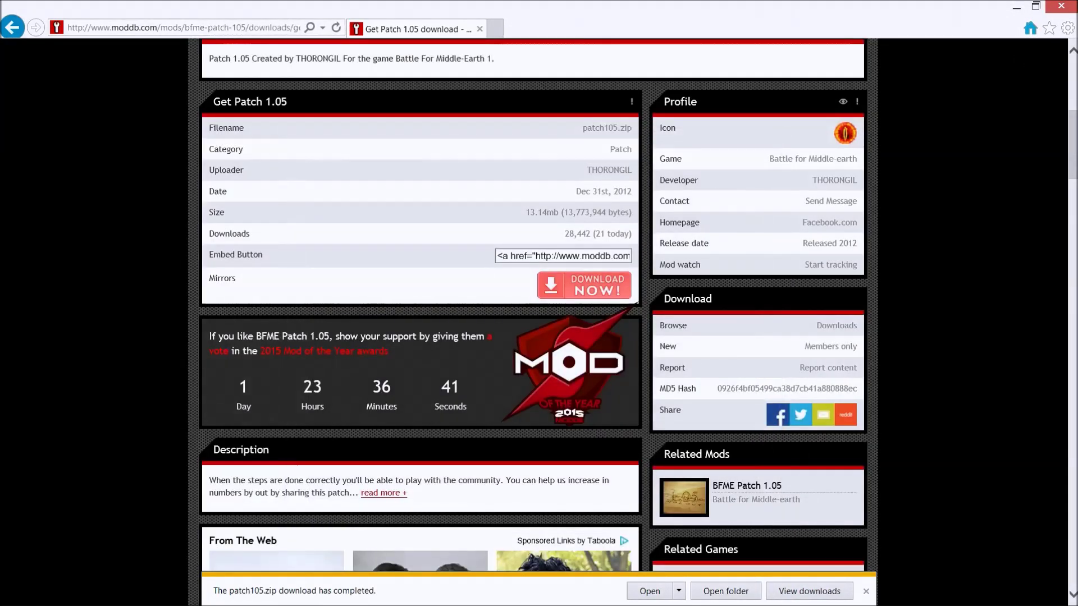
click(1070, 10)
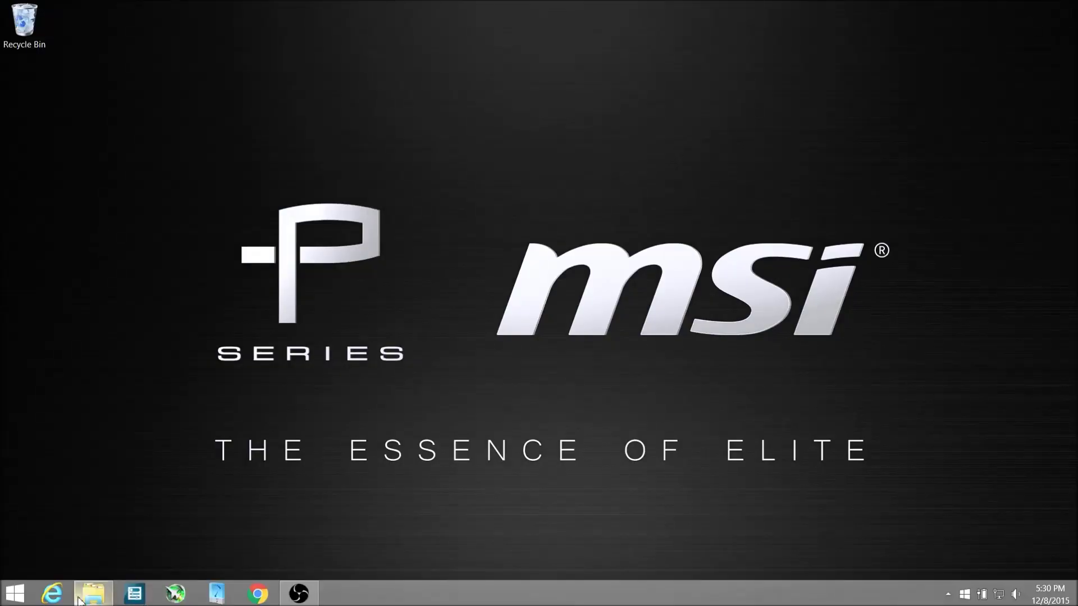
Step: Switch to File Explorer and open the Downloads folder
mouse_move(99, 598)
click(99, 598)
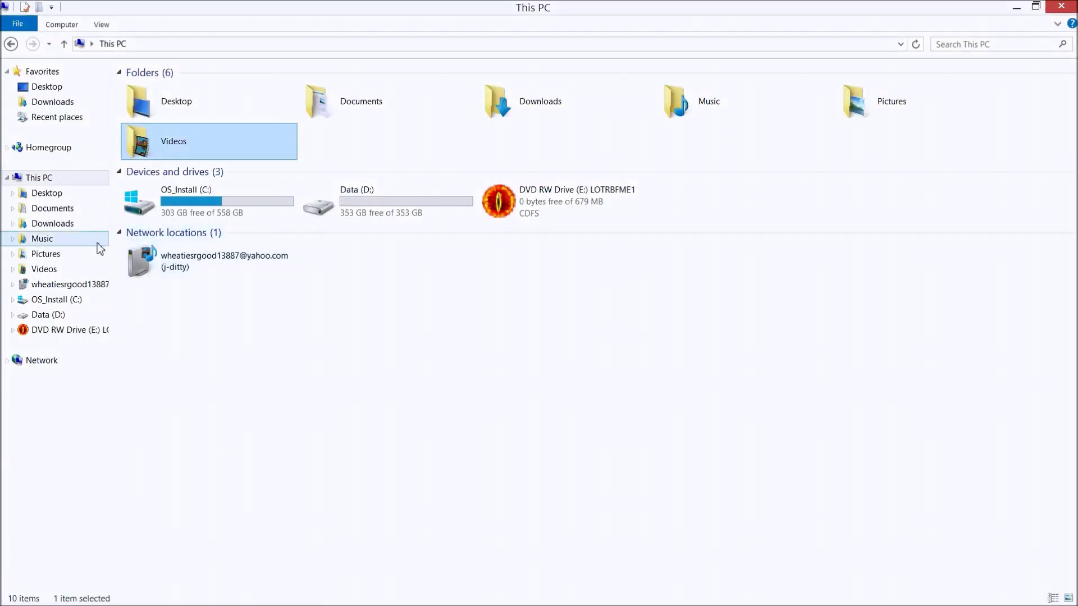
click(56, 225)
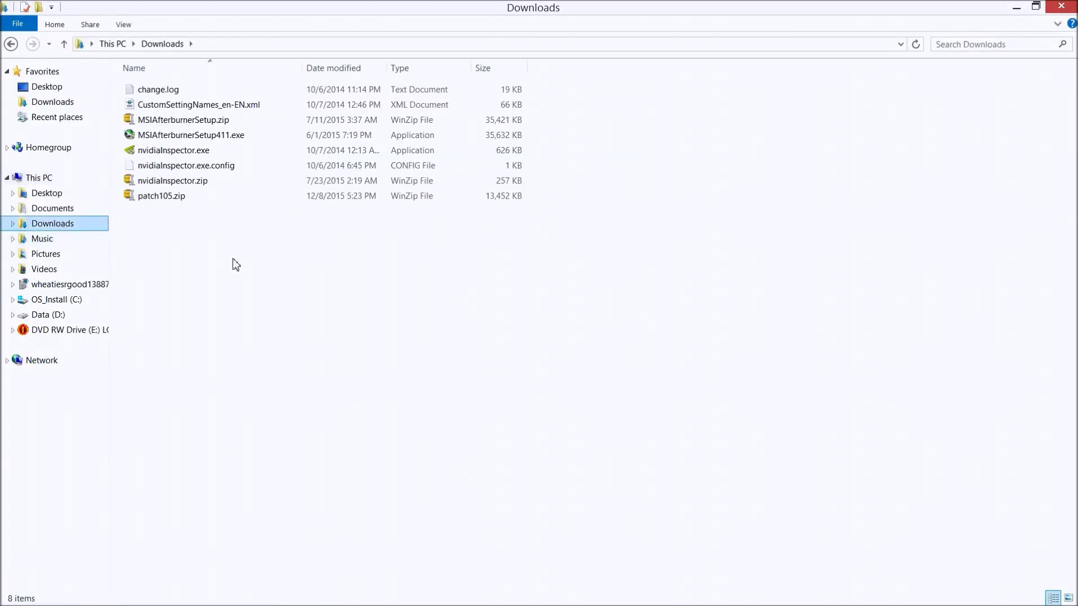
Step: Start a 7-Zip file extraction of patch105.zip with the option to choose the destination
click(170, 199)
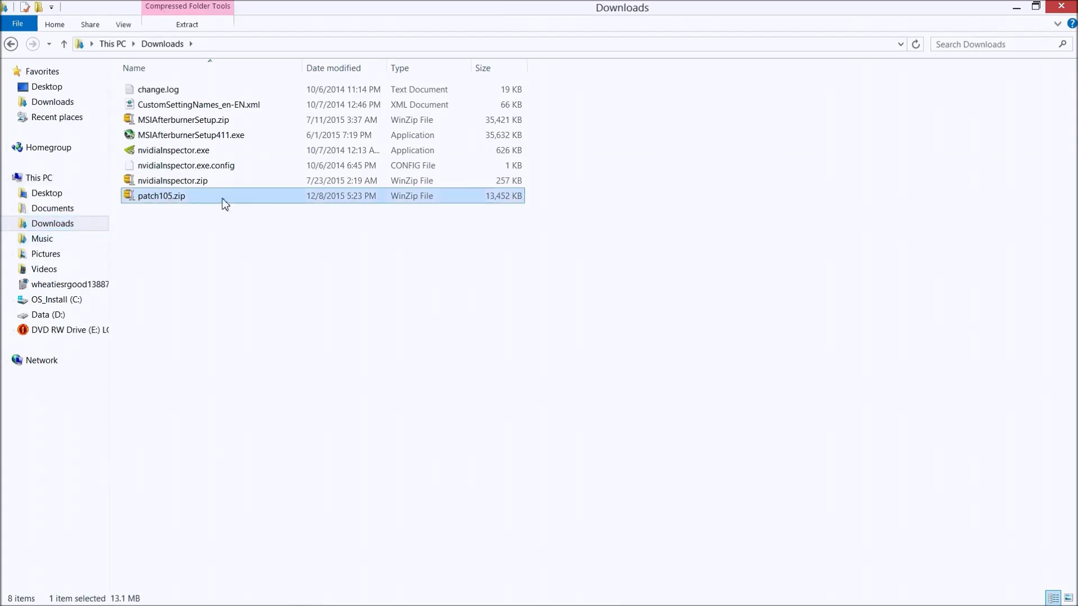
right_click(181, 195)
mouse_move(235, 233)
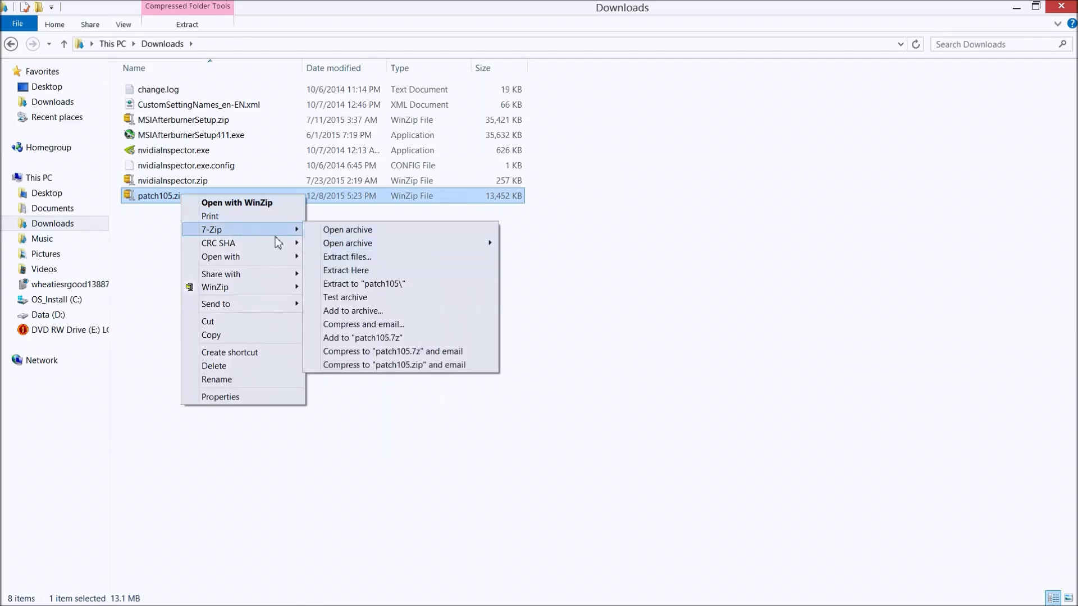
mouse_move(243, 288)
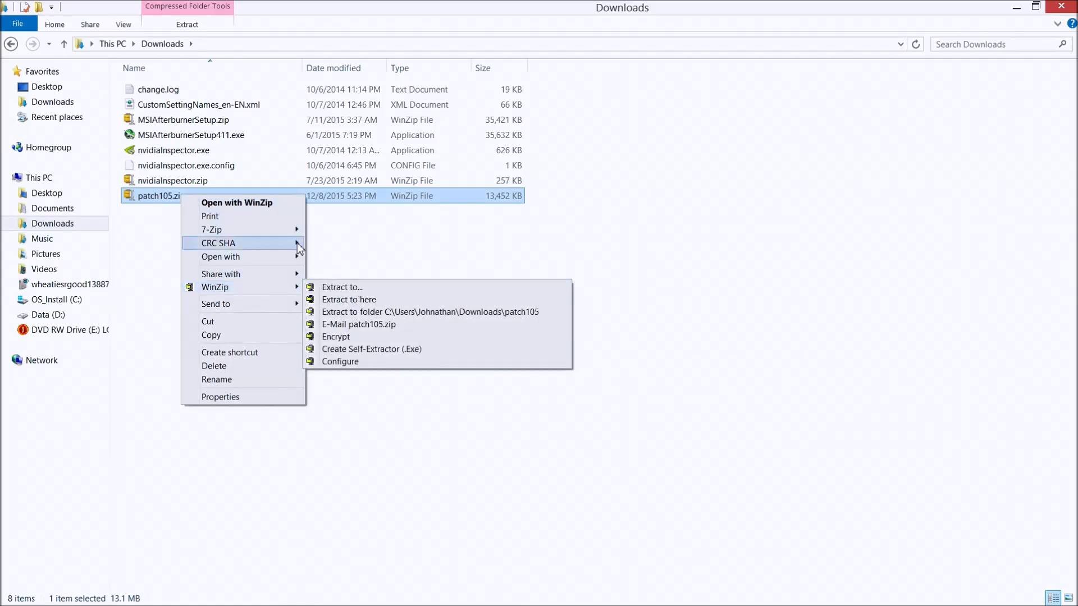
mouse_move(293, 233)
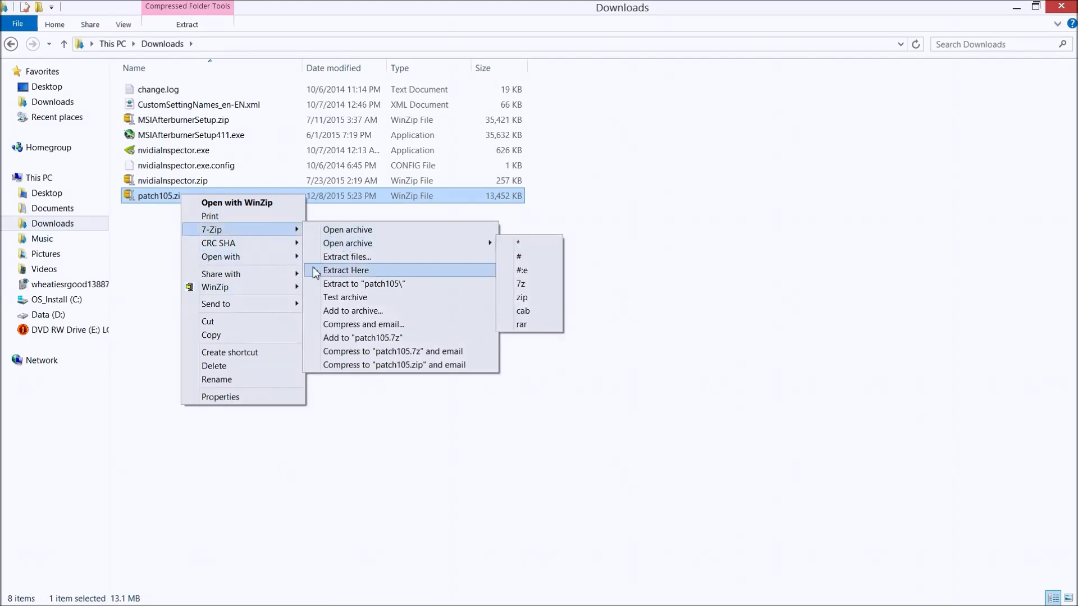
click(351, 258)
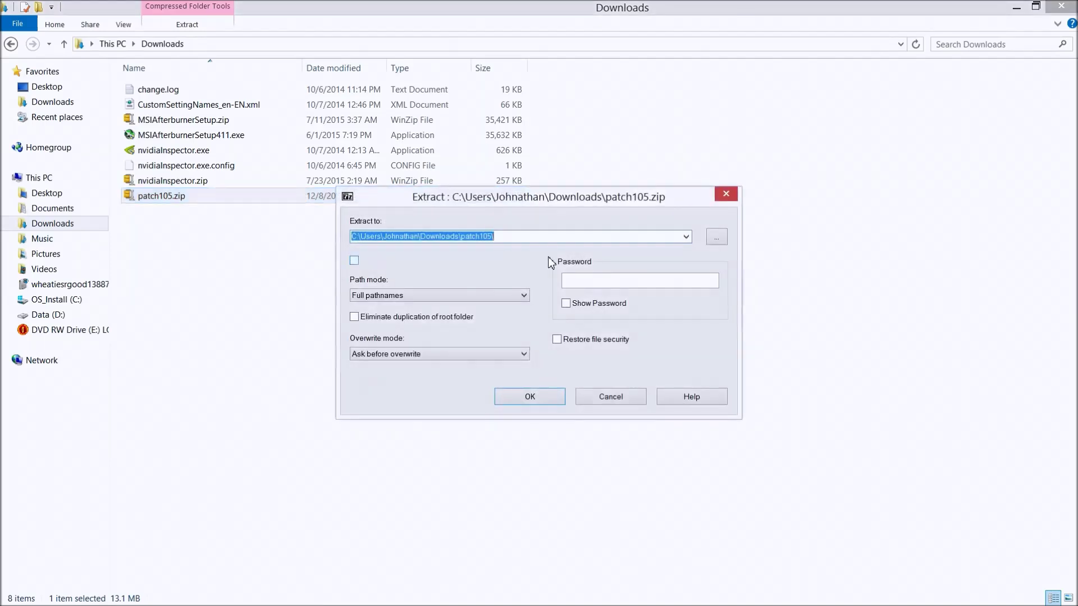
Step: Choose C:\Program Files (x86)\EA GAMES\The Battle for Middle-earth (tm) as the extraction folder for patch105.zip
click(723, 241)
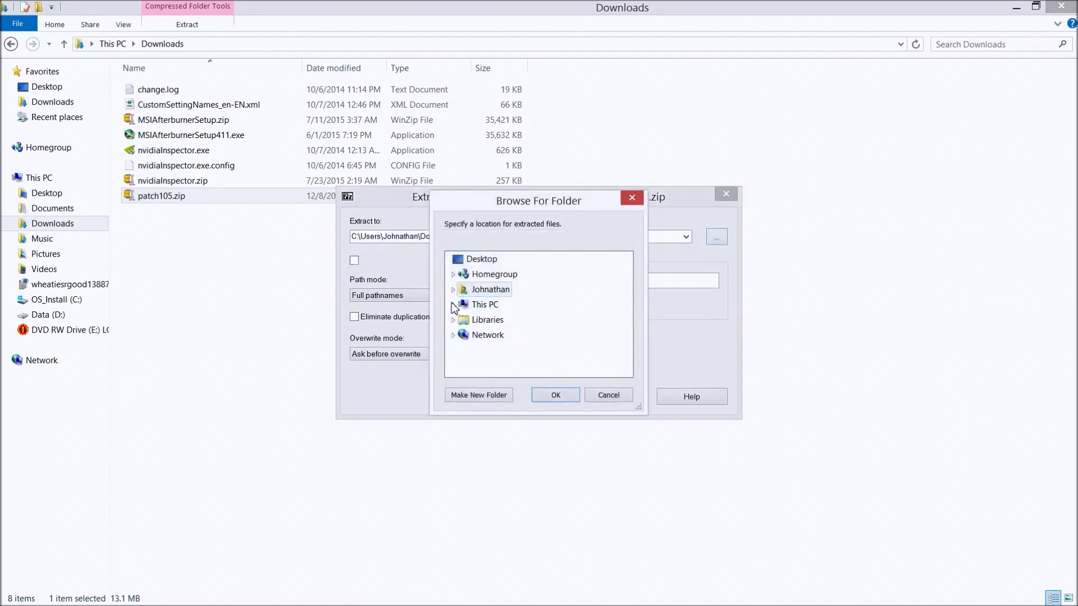
double_click(484, 304)
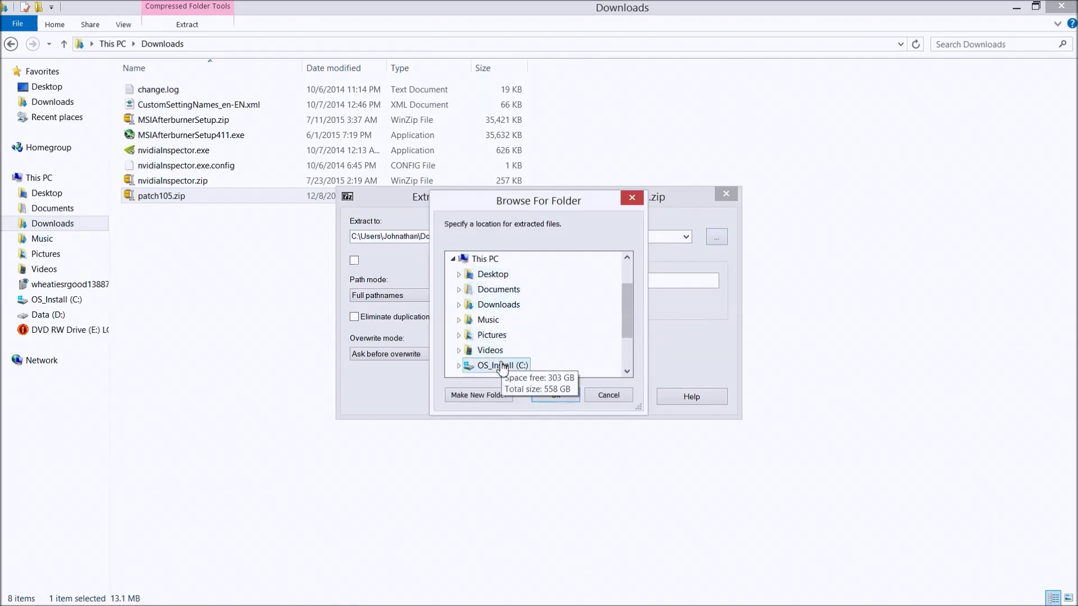
click(458, 365)
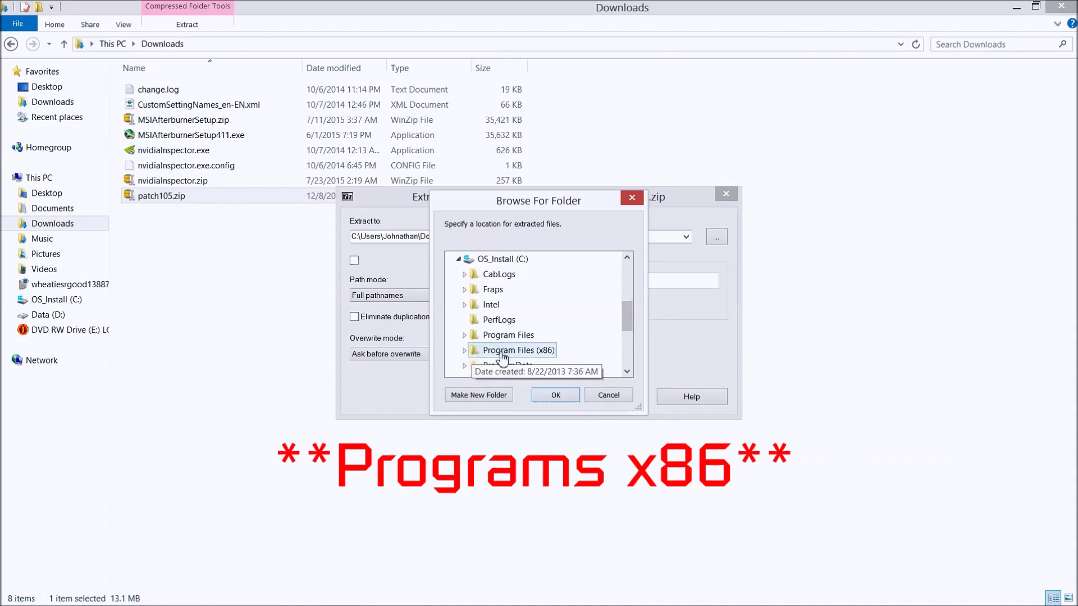
click(503, 350)
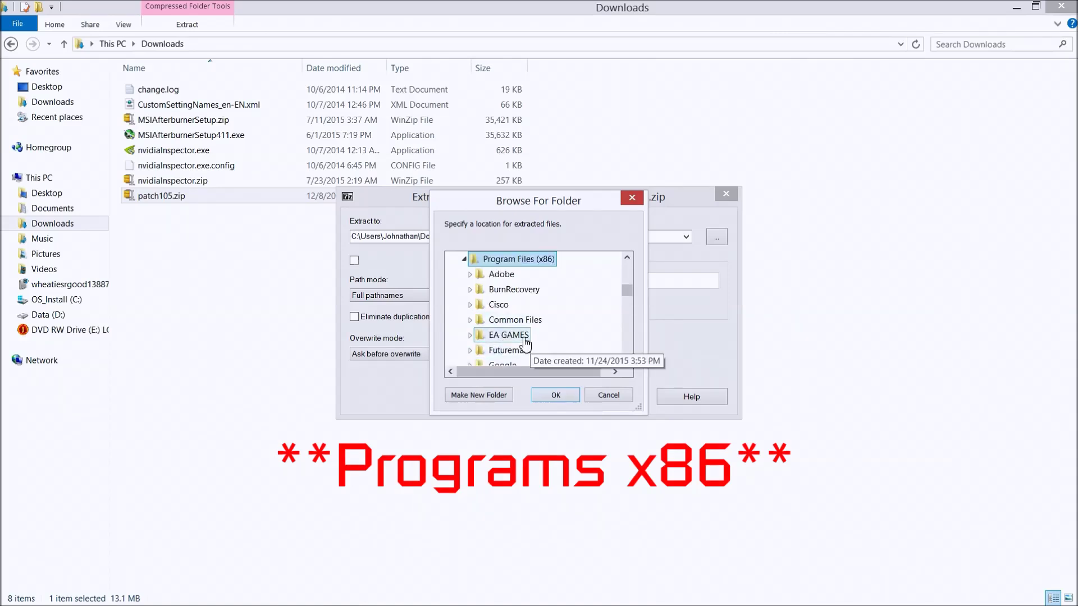
click(526, 342)
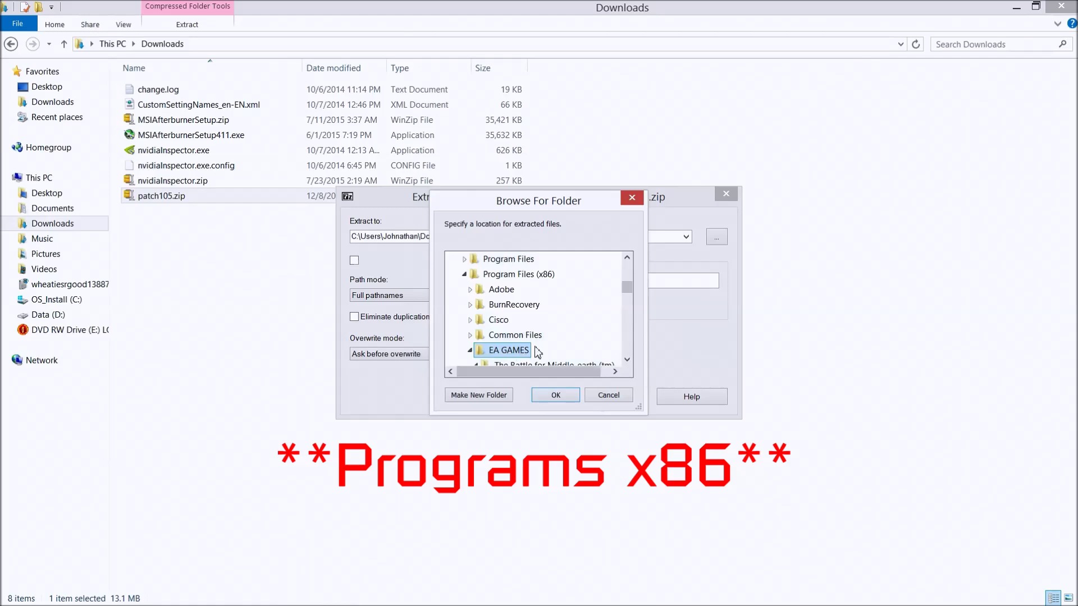
click(548, 275)
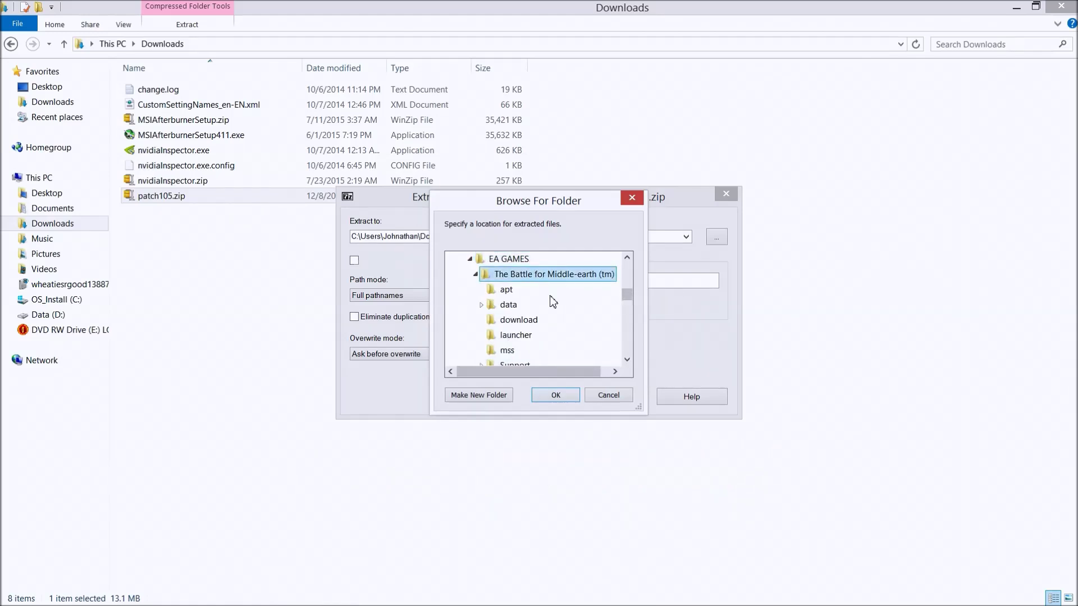
click(562, 397)
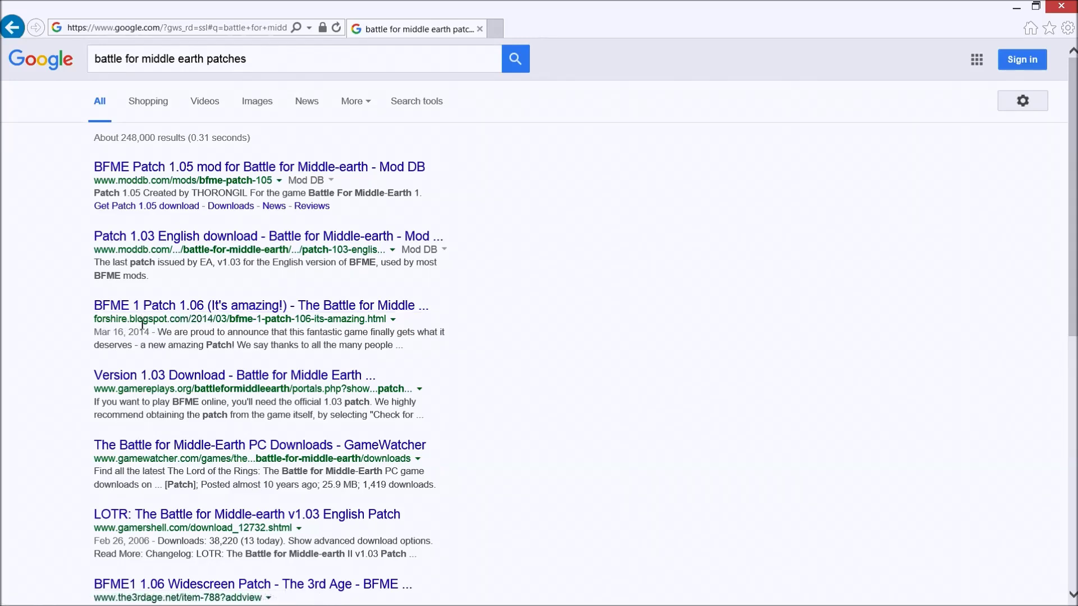
Step: Open the BFME 1 Patch 1.06 blog page from the Google results and find its recommended installation section
click(167, 316)
scroll(527, 379, down, 6)
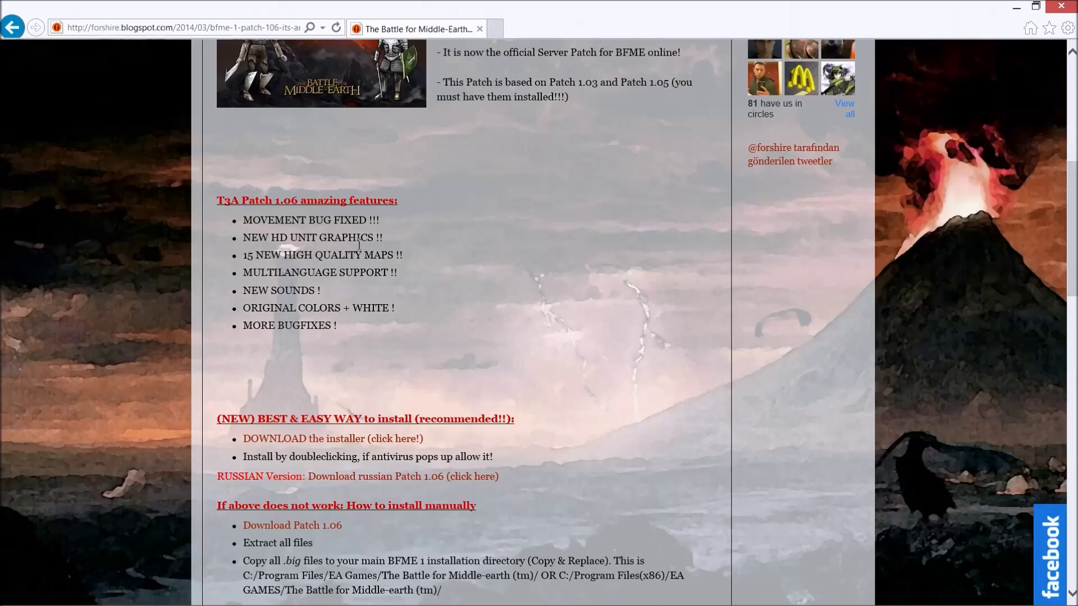
scroll(382, 240, up, 2)
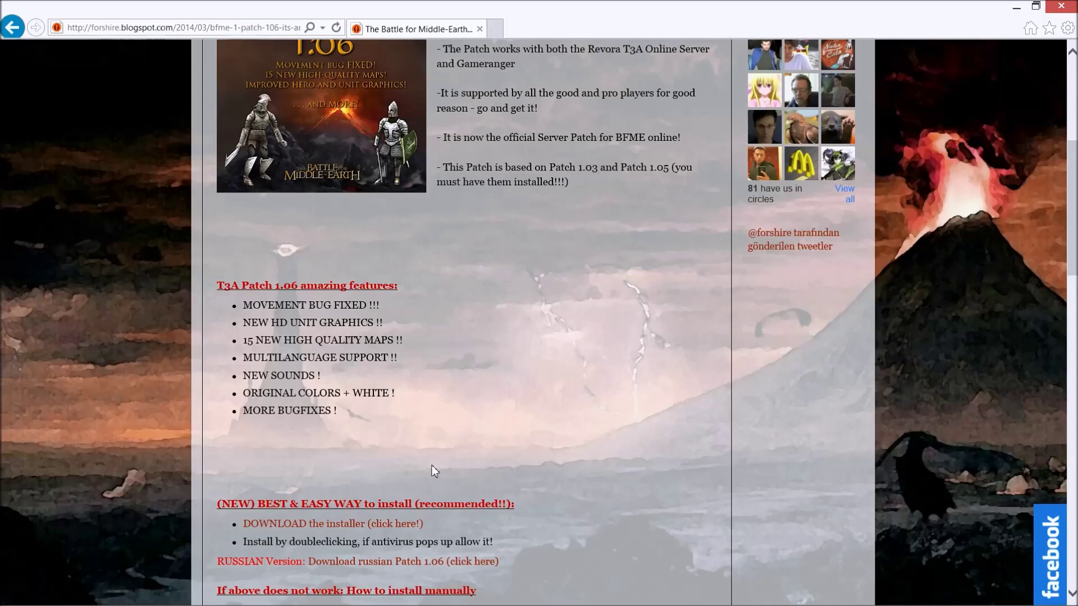
scroll(432, 466, down, 4)
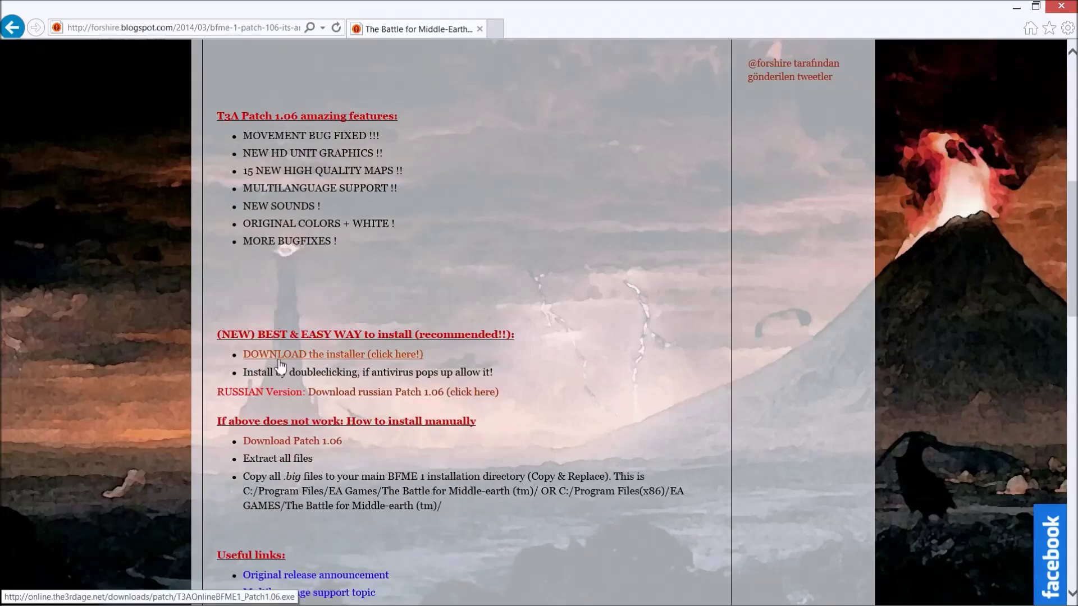
Step: Download the recommended installer, T3AOnlineBFME1_Patch1.06.exe, and run it directly
click(325, 357)
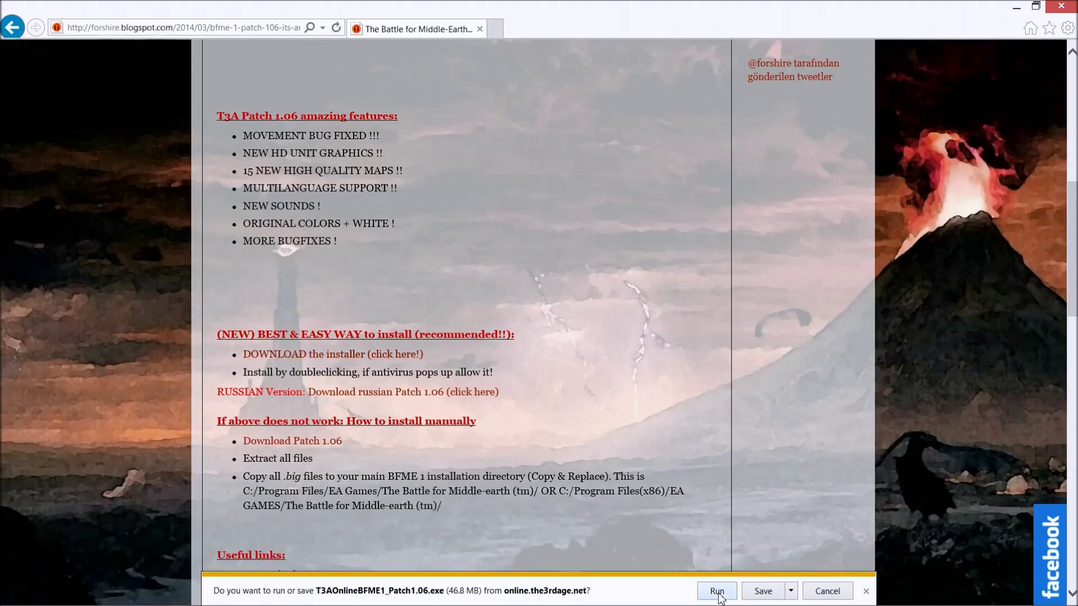
click(717, 589)
scroll(618, 505, down, 2)
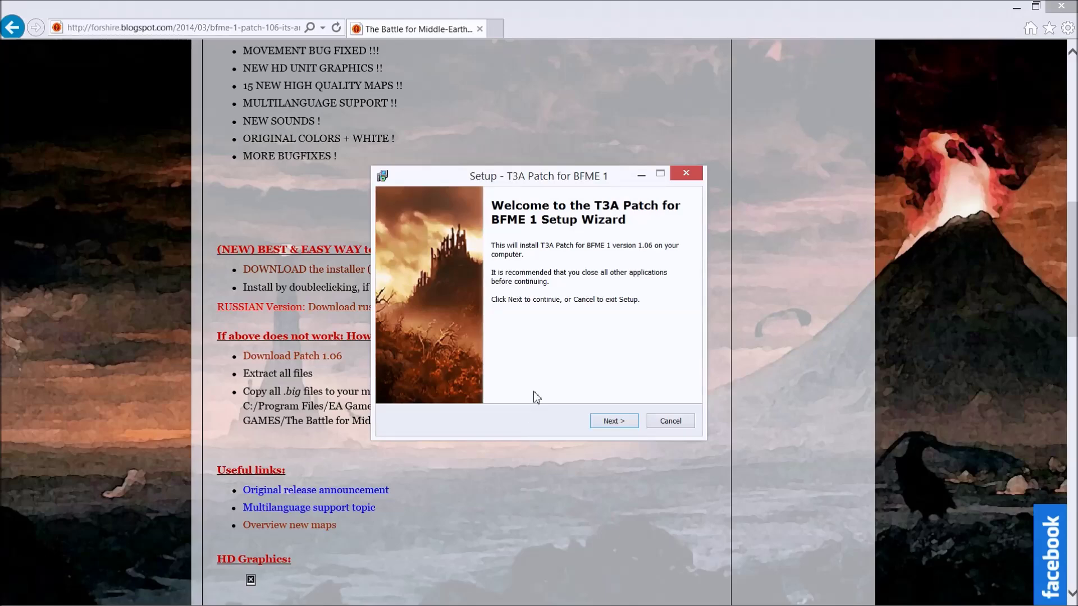
Step: Accept the T3A Patch license agreement and keep the default The Battle for Middle-earth (tm) destination folder
click(613, 422)
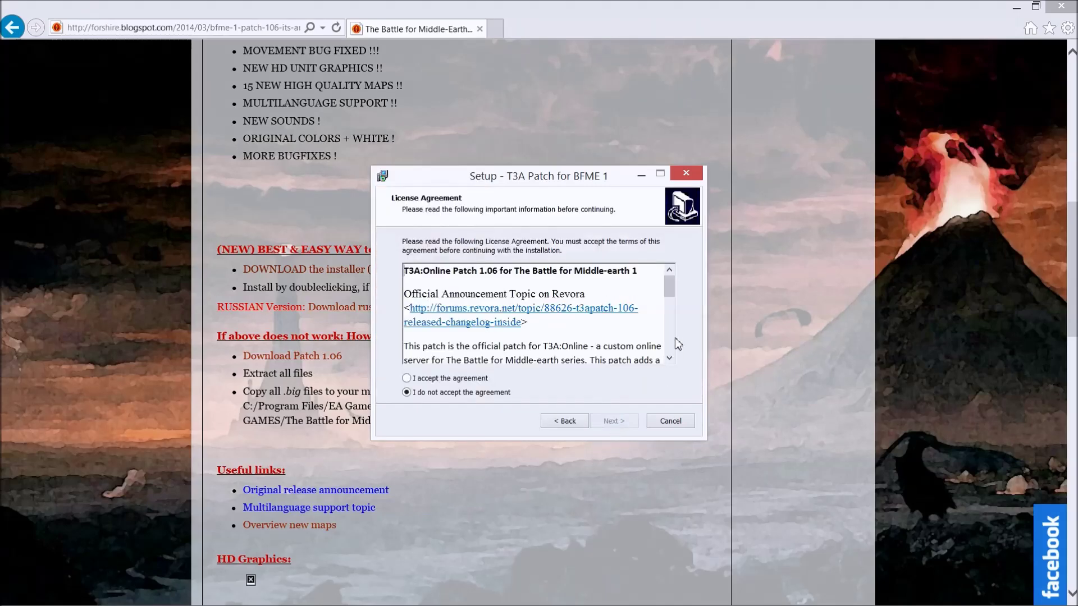
click(406, 378)
drag(669, 286, 671, 363)
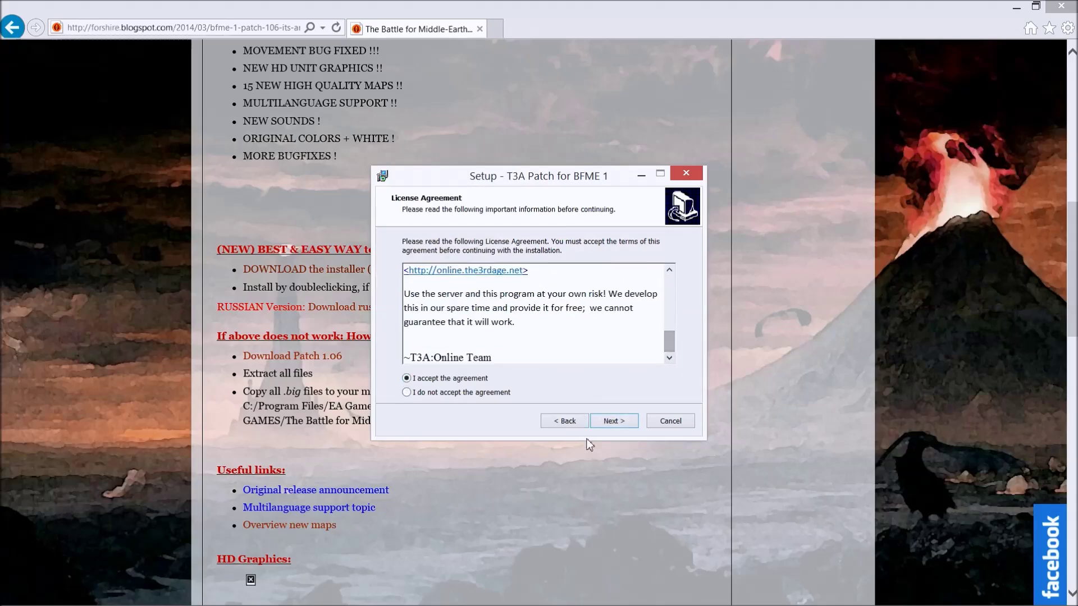
click(608, 426)
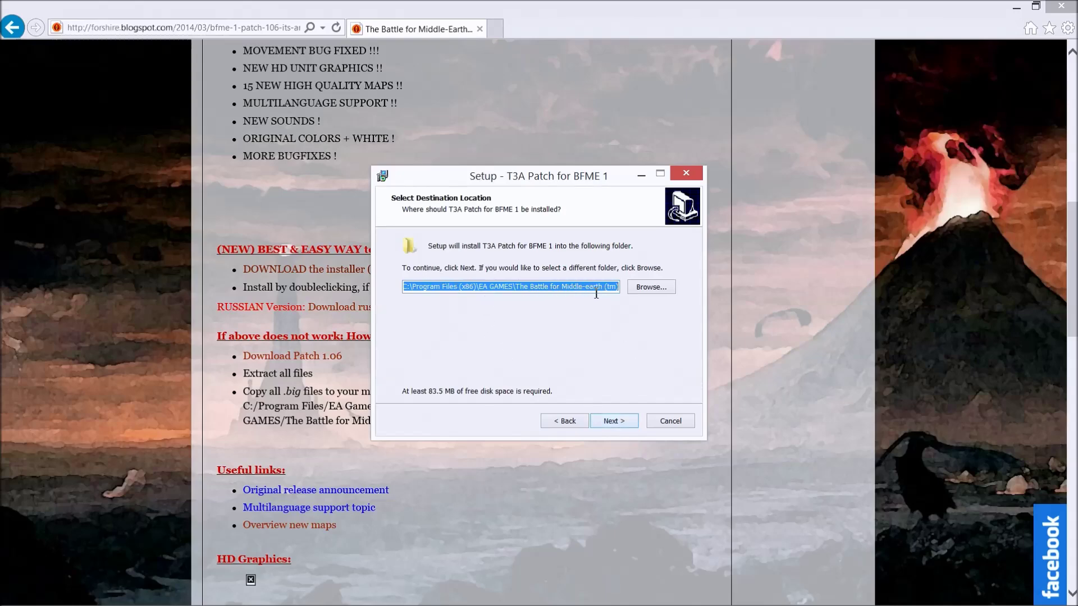
click(602, 421)
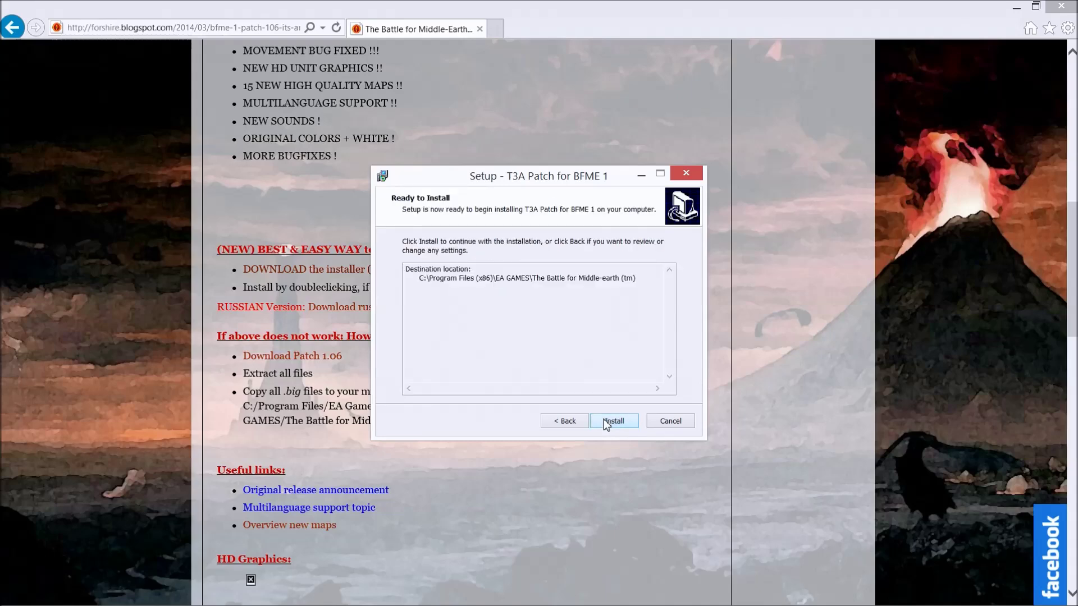
Step: Install the T3A Patch 1.06, finish the setup wizard without viewing the changelog and close the browser
click(606, 422)
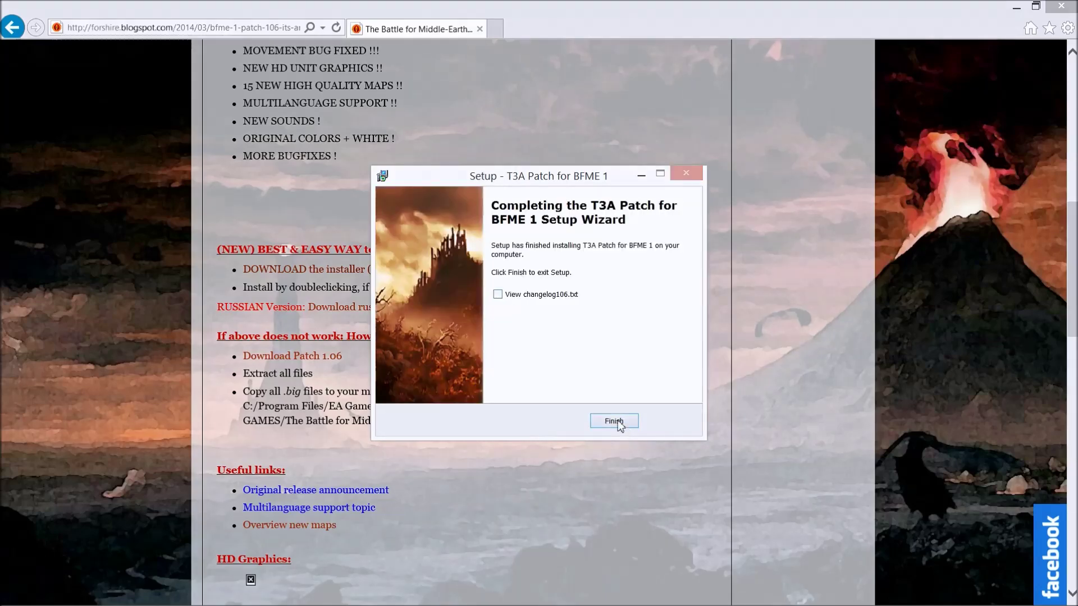
click(614, 422)
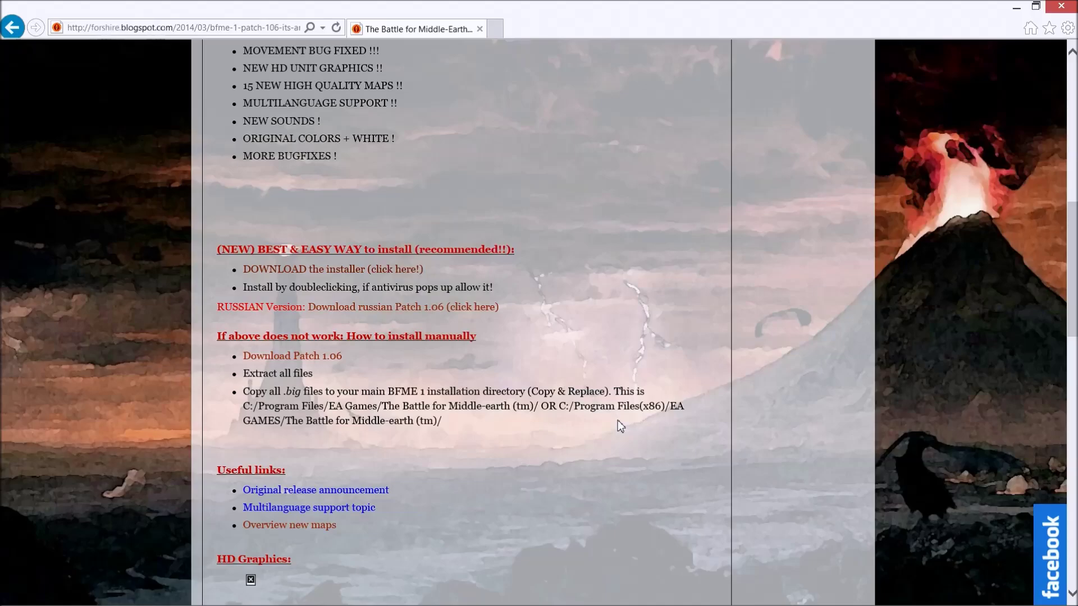
click(1062, 5)
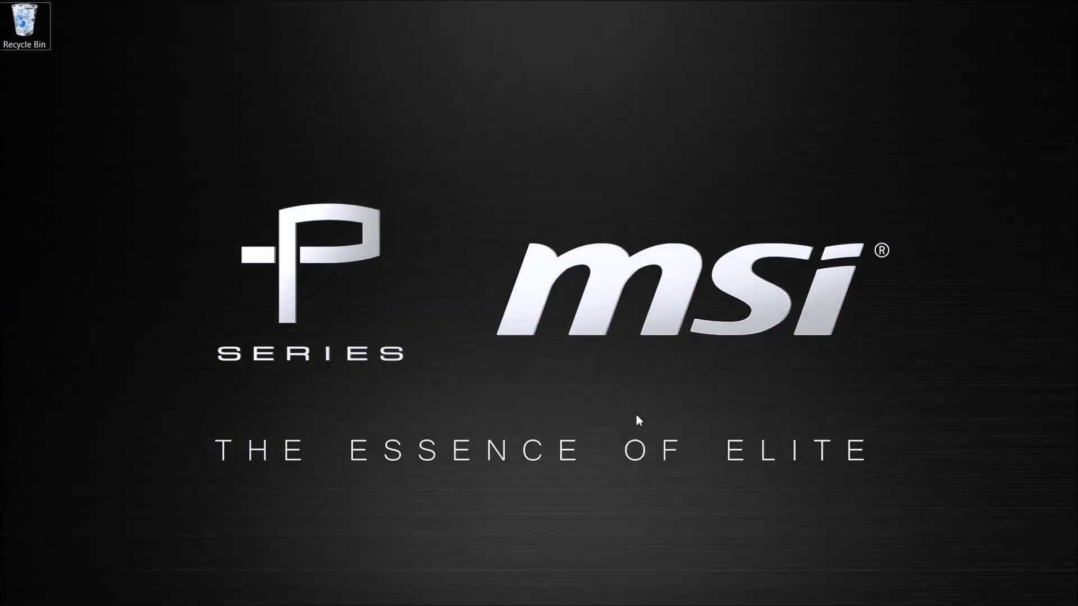